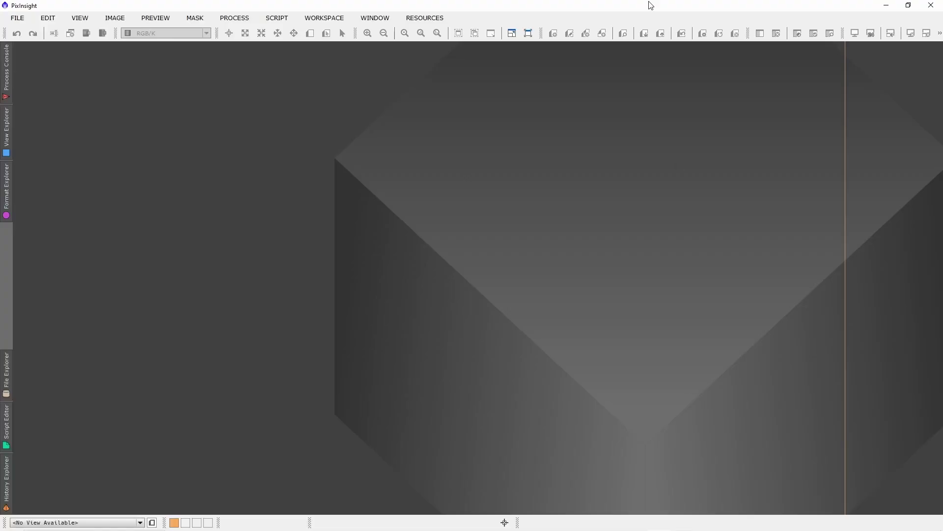
Run Check for Updates and dismiss the notice that version 1.8.9-3 needs a manual download.
click(383, 21)
mouse_move(412, 19)
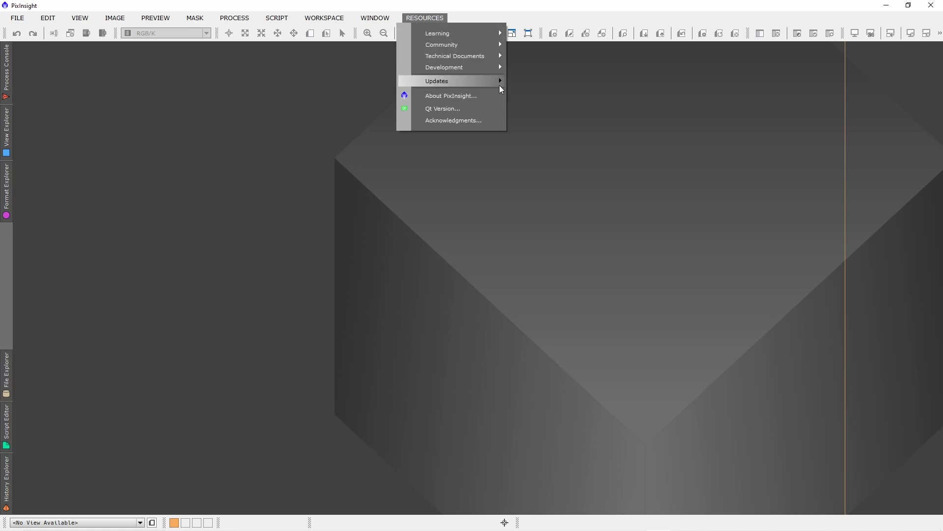
mouse_move(442, 80)
click(579, 96)
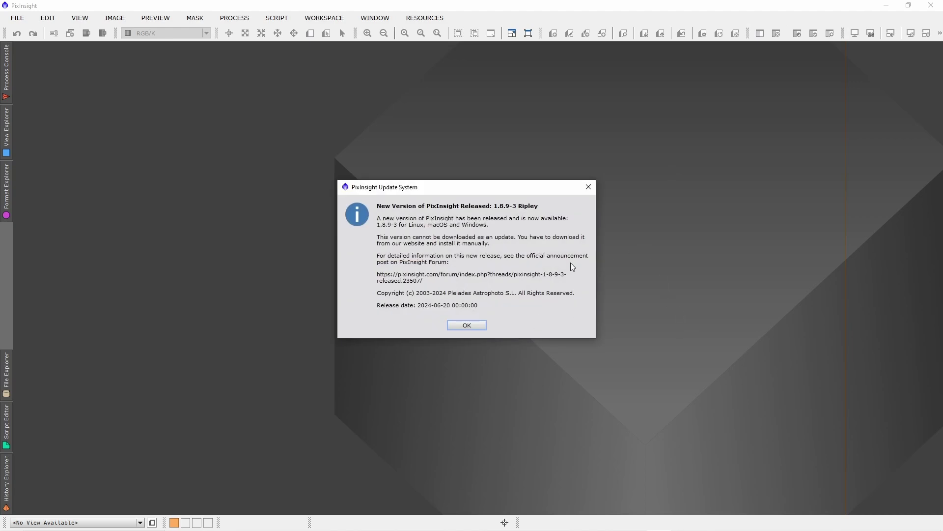
click(479, 325)
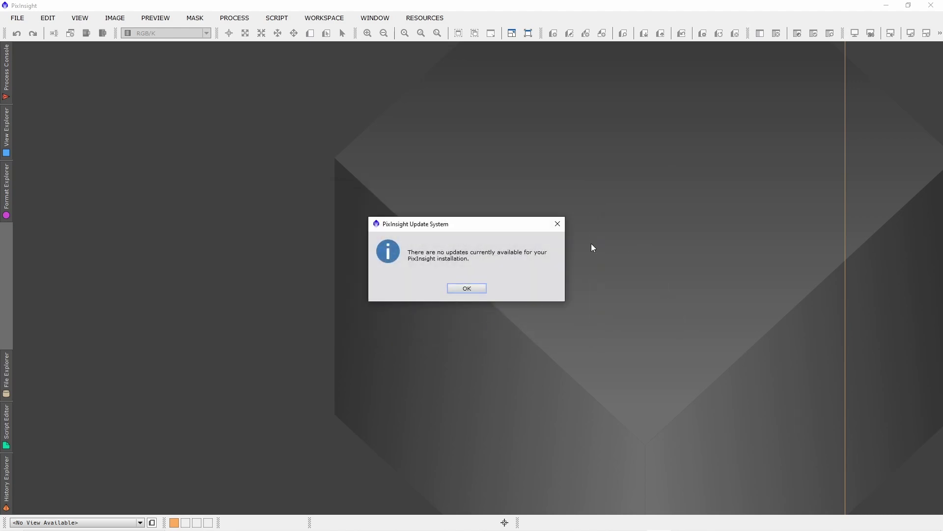
Dismiss the no-updates message and expand the Version 1.8.9-3 file list in the browser.
click(476, 292)
key(alt+Tab)
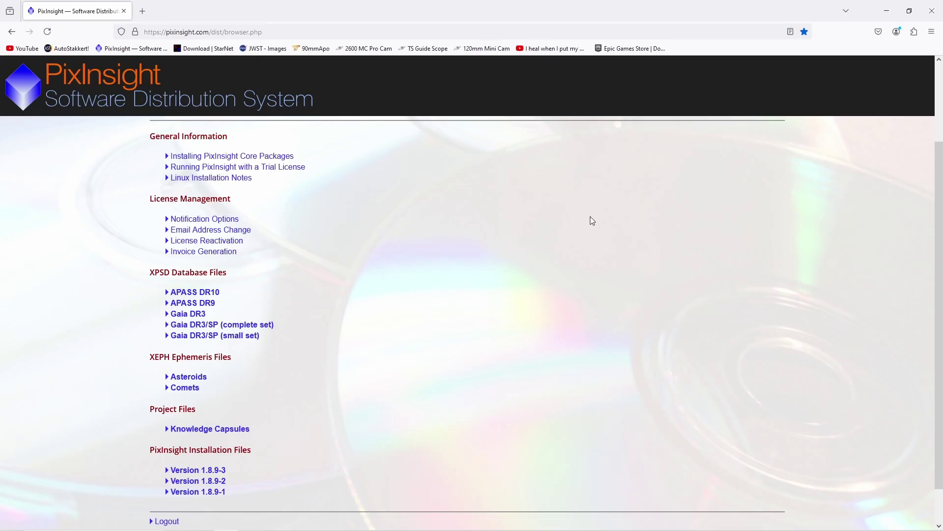
scroll(548, 339, down, 2)
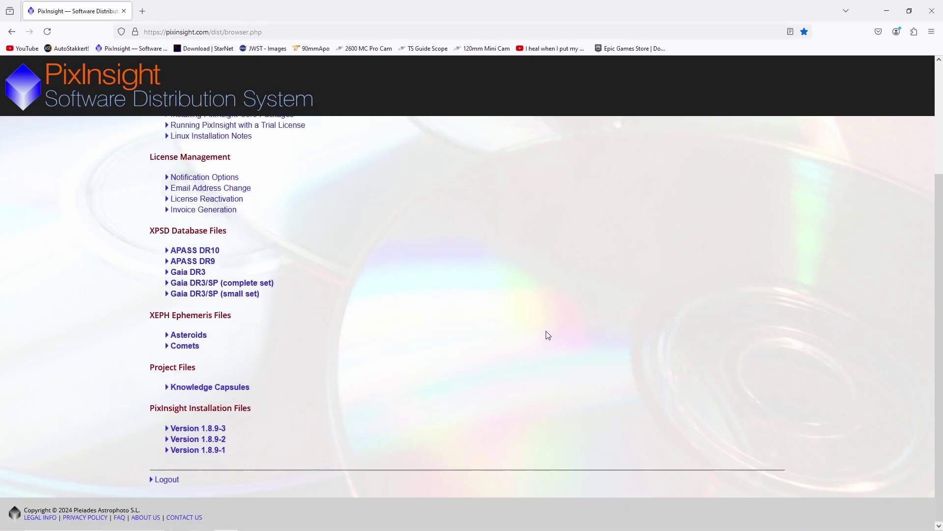
click(186, 430)
scroll(565, 283, down, 3)
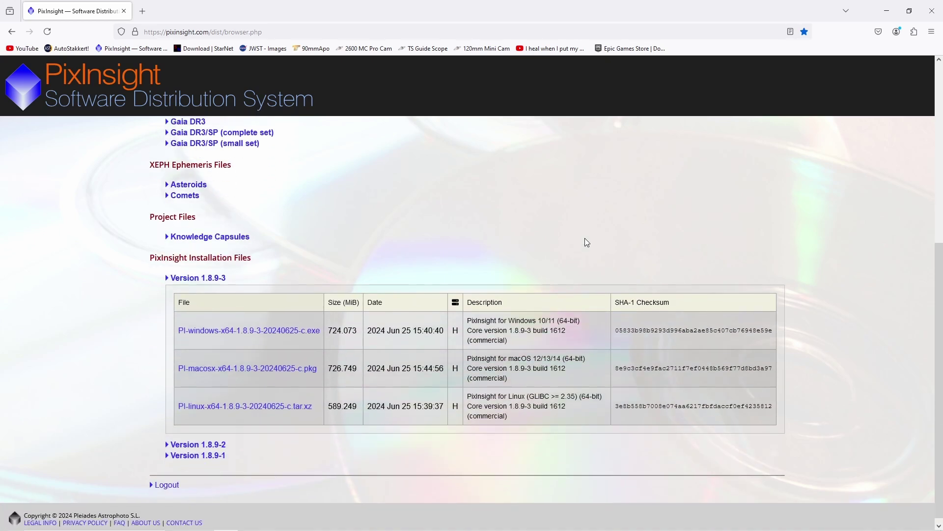
Download the 724 MB PI-windows-x64 1.8.9-3 installer.
drag(519, 320, 537, 320)
drag(509, 359, 535, 361)
drag(509, 395, 519, 397)
click(274, 332)
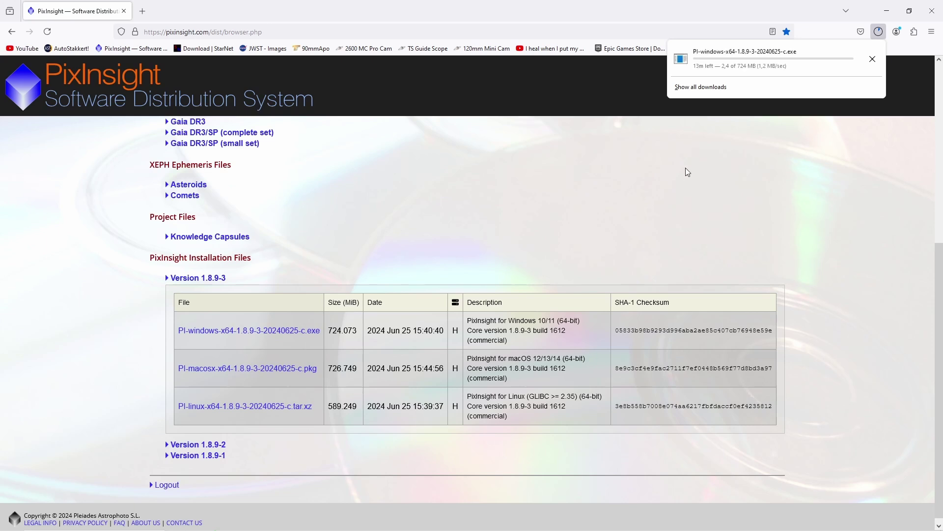
Load the _OSC_routine_2024-04_Ha process icon set via Process Icons > Load Process Icons.
right_click(765, 118)
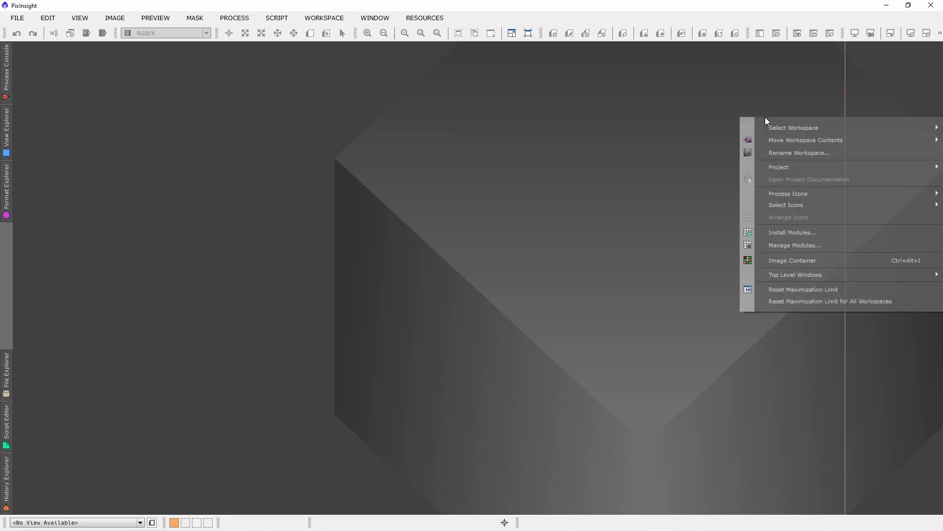
mouse_move(819, 197)
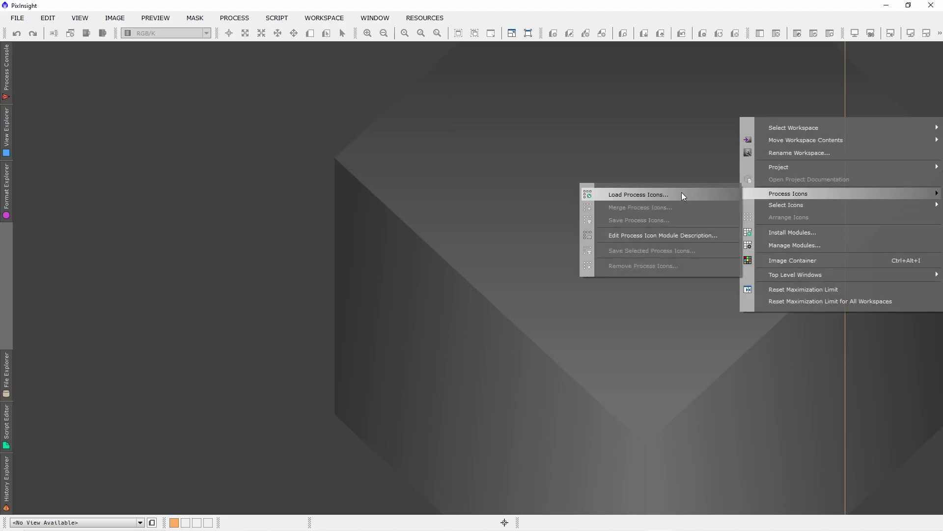
click(681, 195)
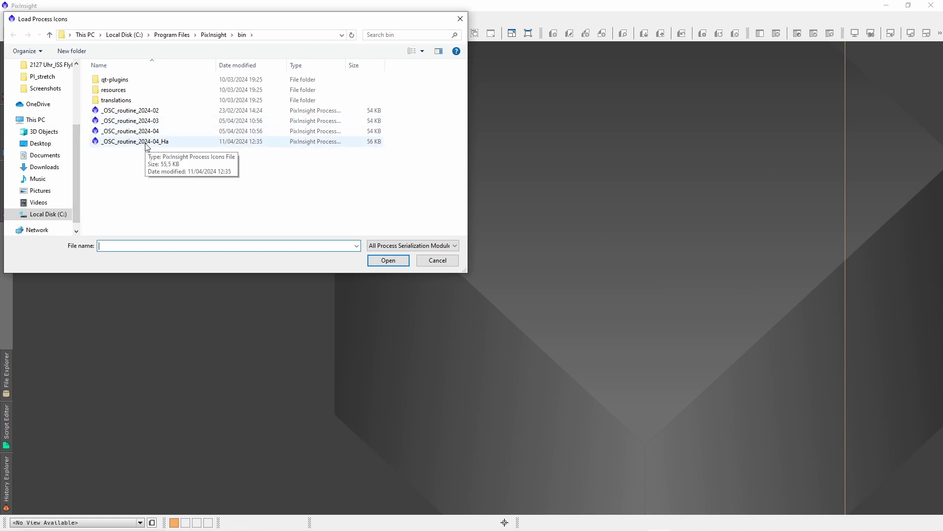
double_click(146, 142)
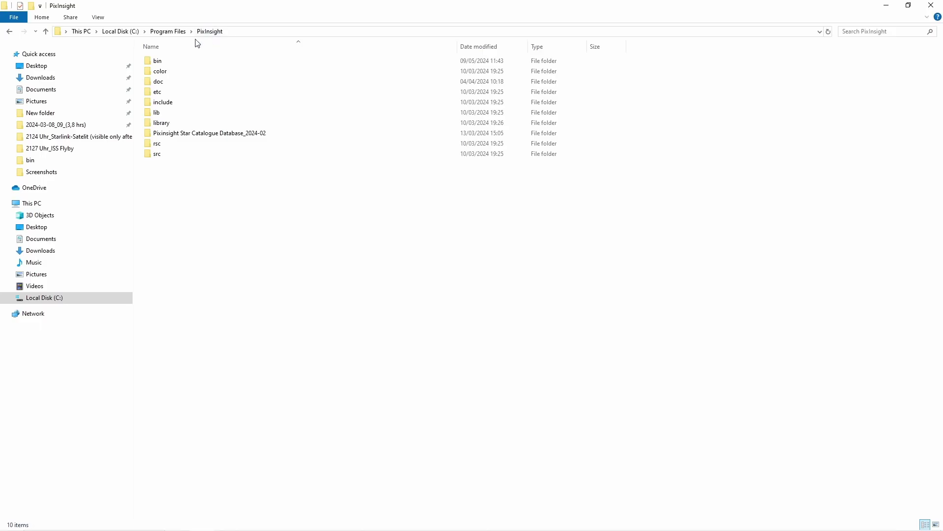
Back up the four _OSC_routine icon files and tensorflow.dll from bin into Desktop\New folder (2).
double_click(207, 62)
scroll(361, 170, down, 20)
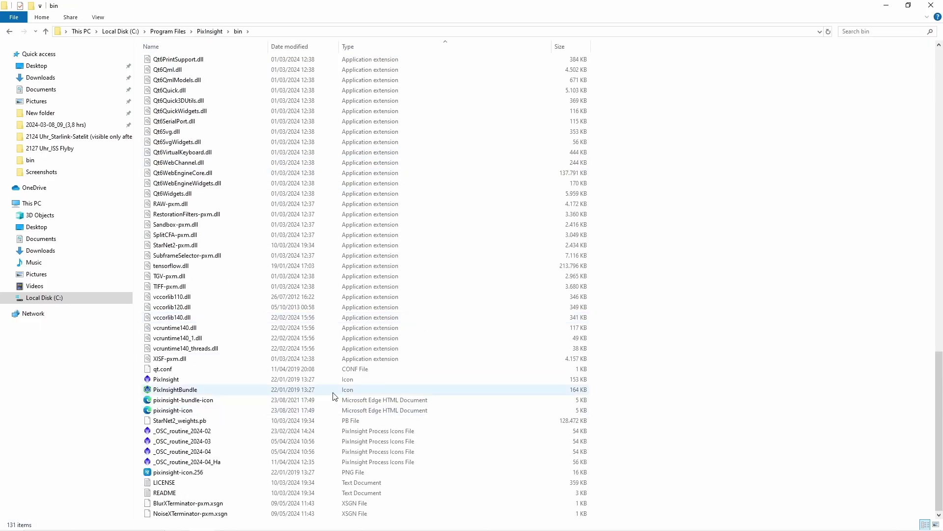
drag(222, 464, 209, 438)
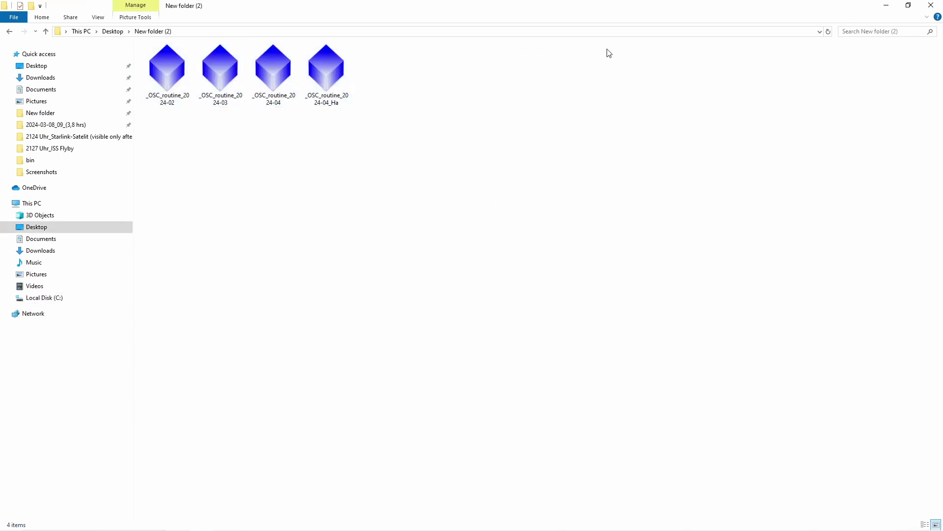
click(930, 7)
scroll(279, 252, down, 20)
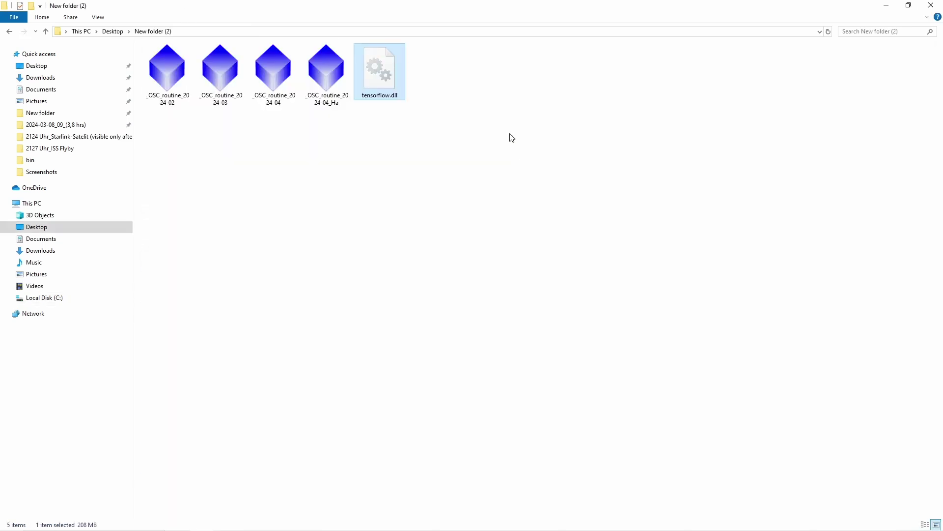
click(533, 158)
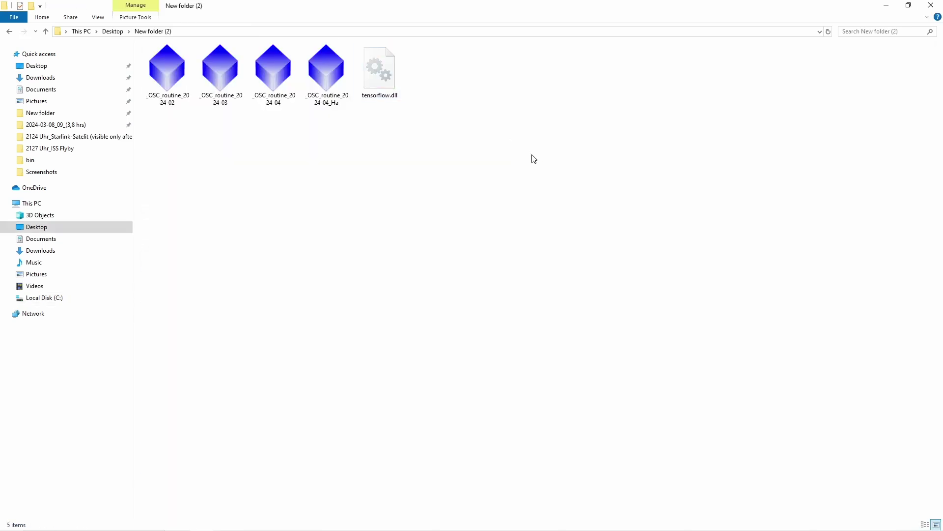
Run the PI-windows-x64-1.8.9-3 installer from the Desktop through to Finish.
click(927, 9)
click(307, 123)
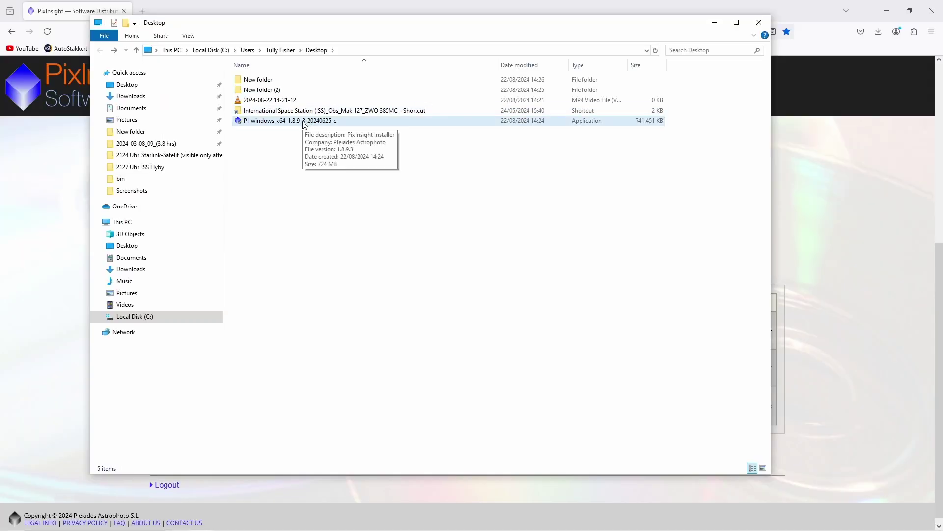
double_click(304, 124)
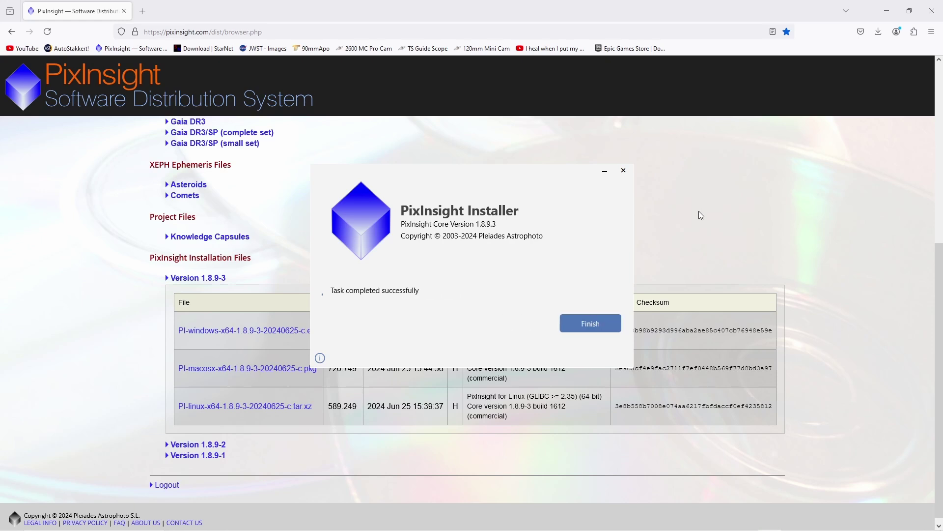
click(599, 323)
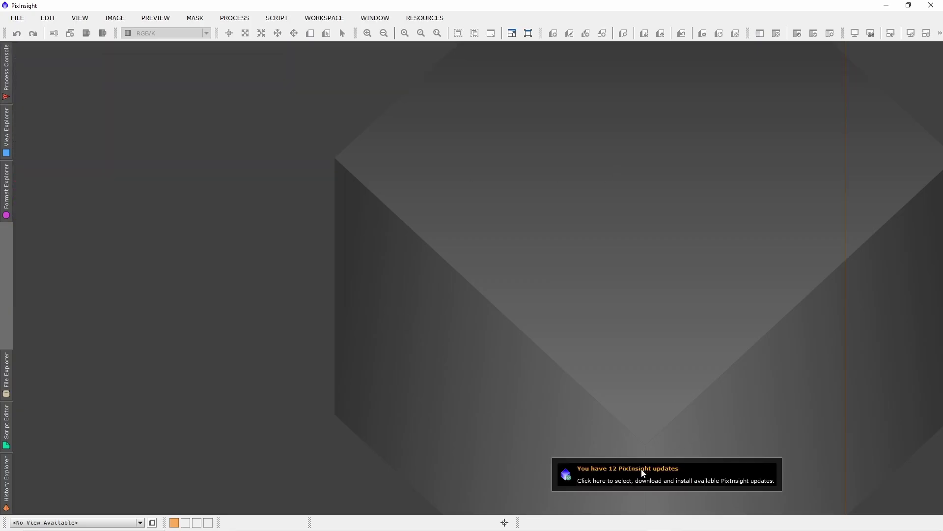
Select and download all 12 update packages, then exit PixInsight so they install.
click(642, 473)
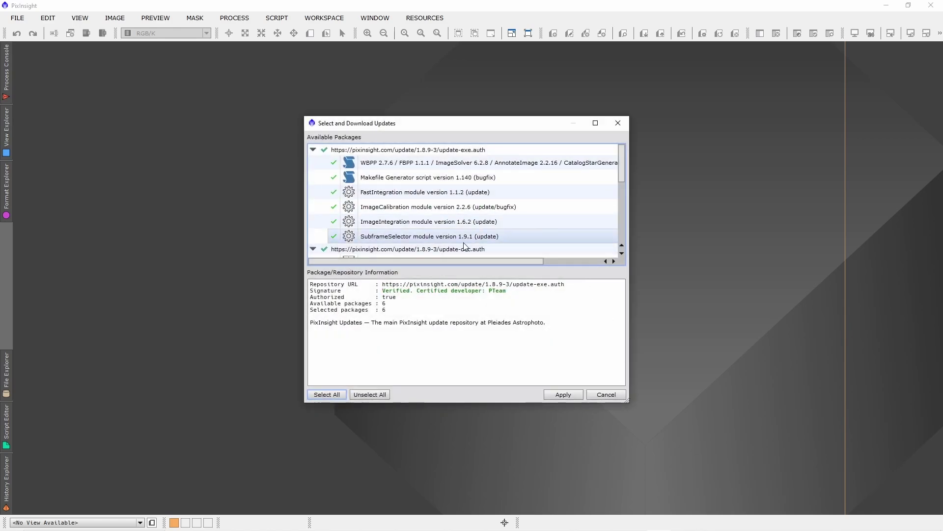
scroll(547, 199, down, 3)
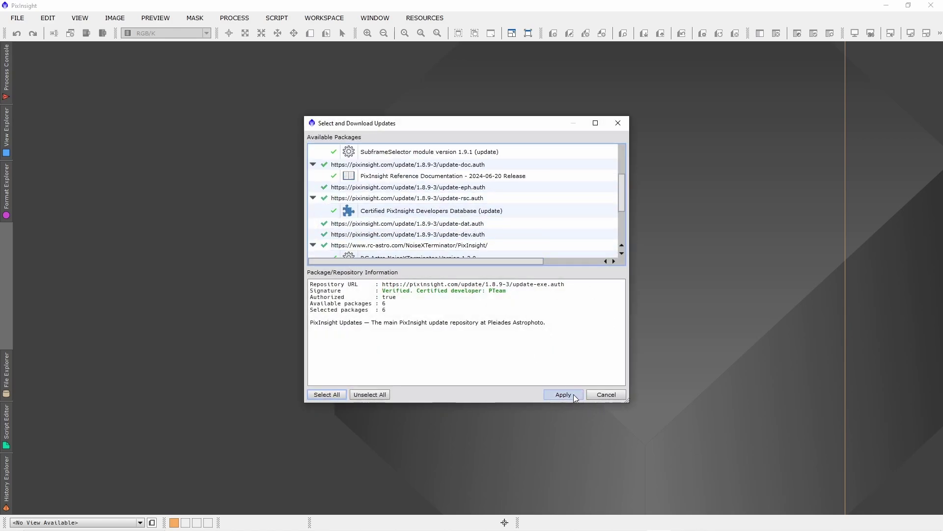
click(326, 394)
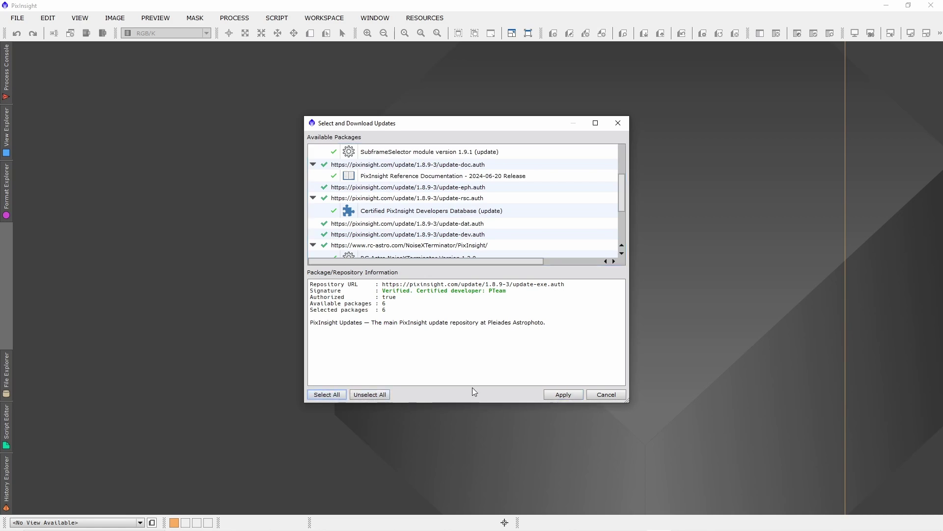
click(564, 394)
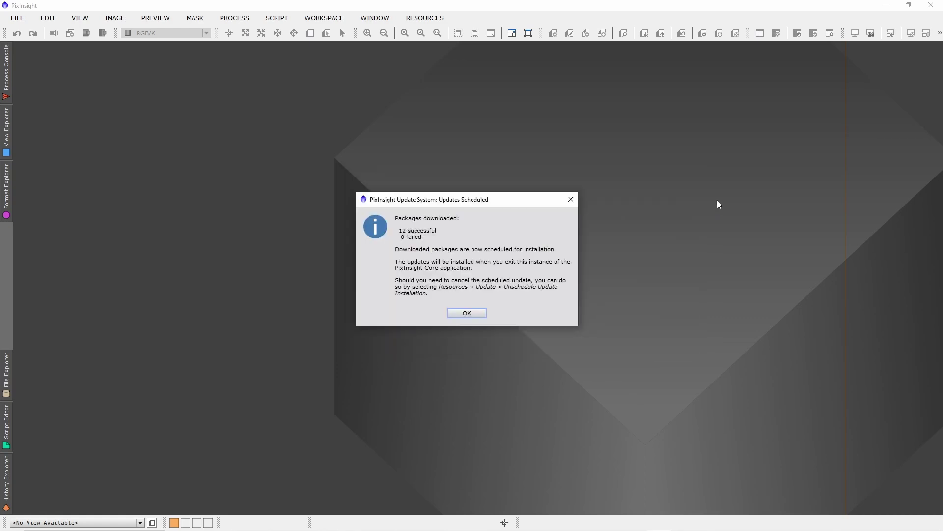
click(467, 313)
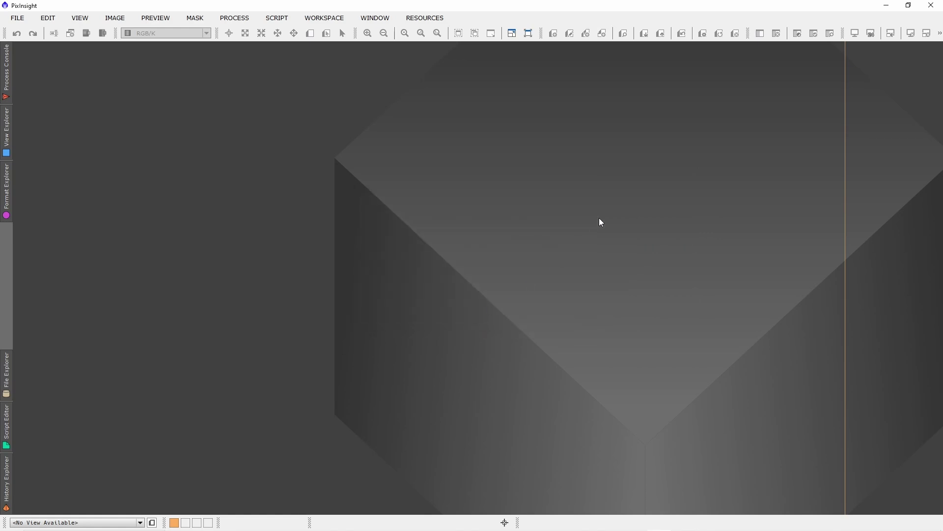
click(937, 7)
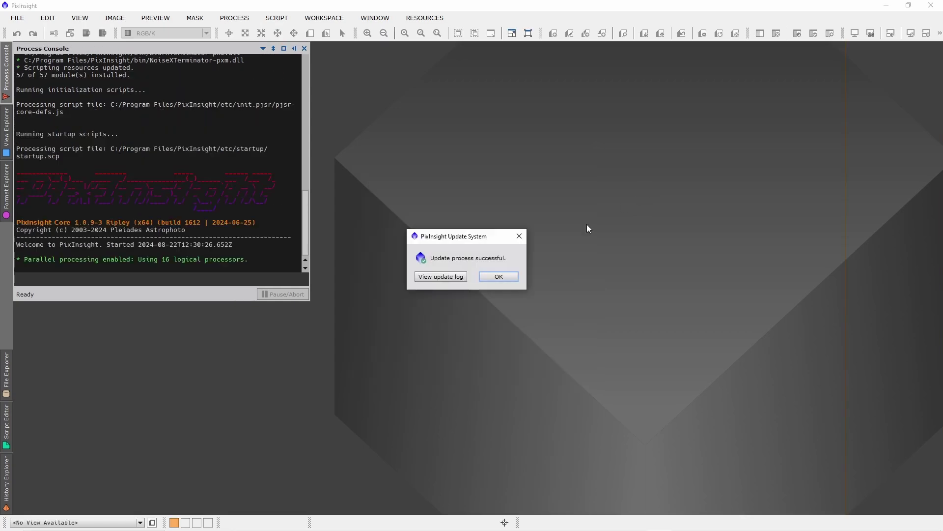
Dismiss the update success message and check the installed version in the About window.
click(498, 277)
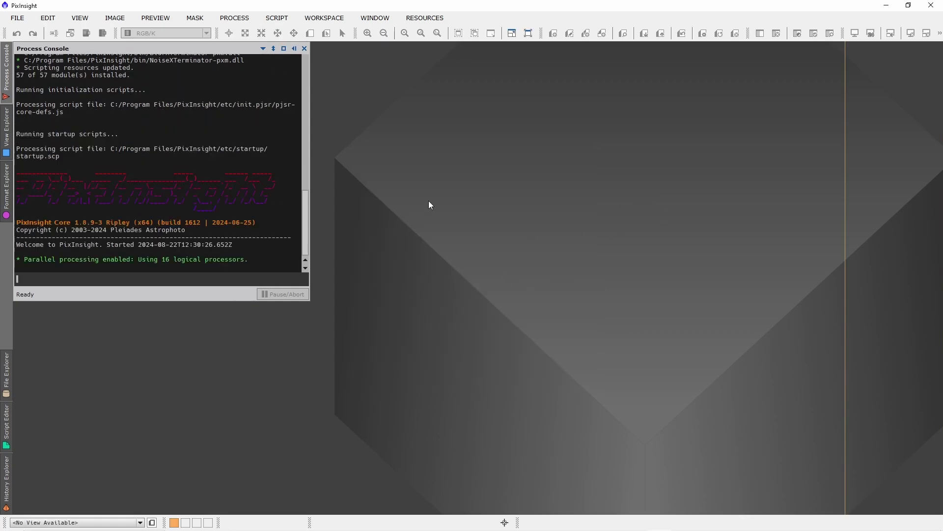
click(413, 19)
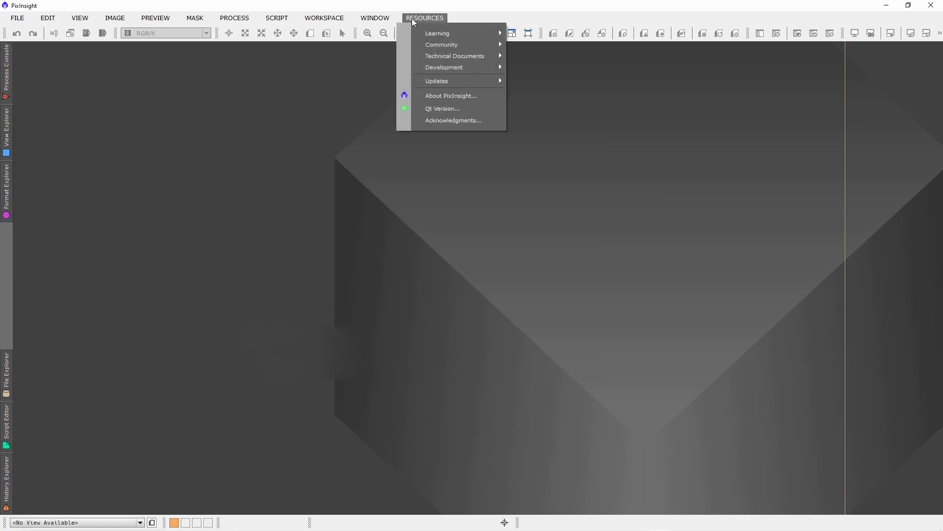
click(463, 95)
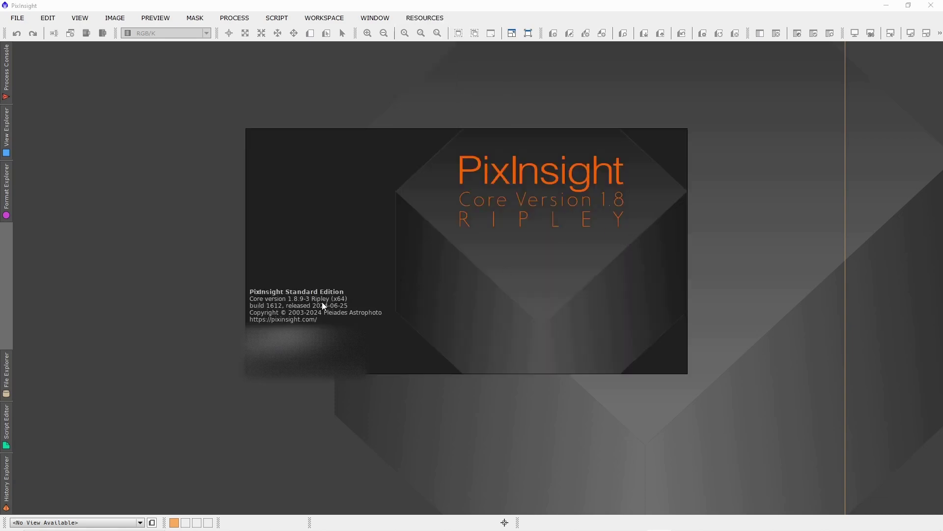
click(676, 147)
Look for saved process icons in bin, find none, cancel, and select the four backed-up icon files.
right_click(654, 138)
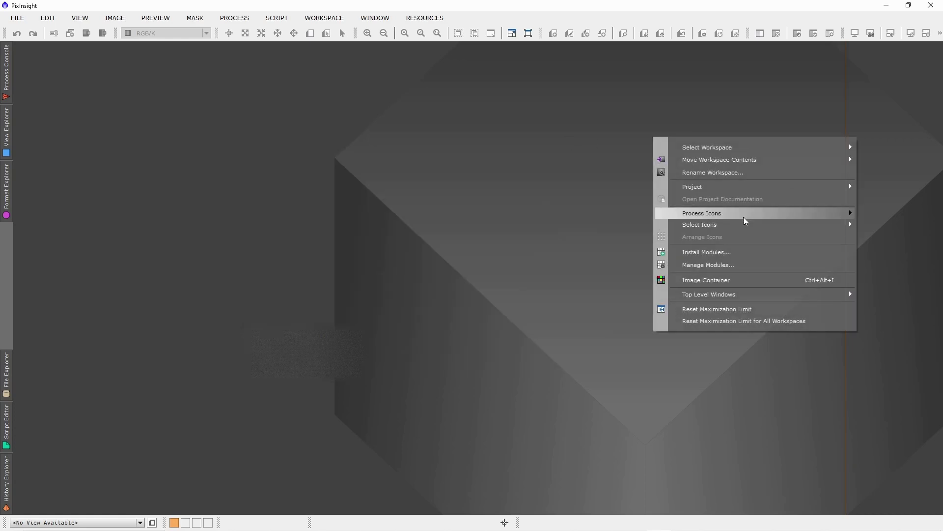
mouse_move(698, 215)
click(605, 215)
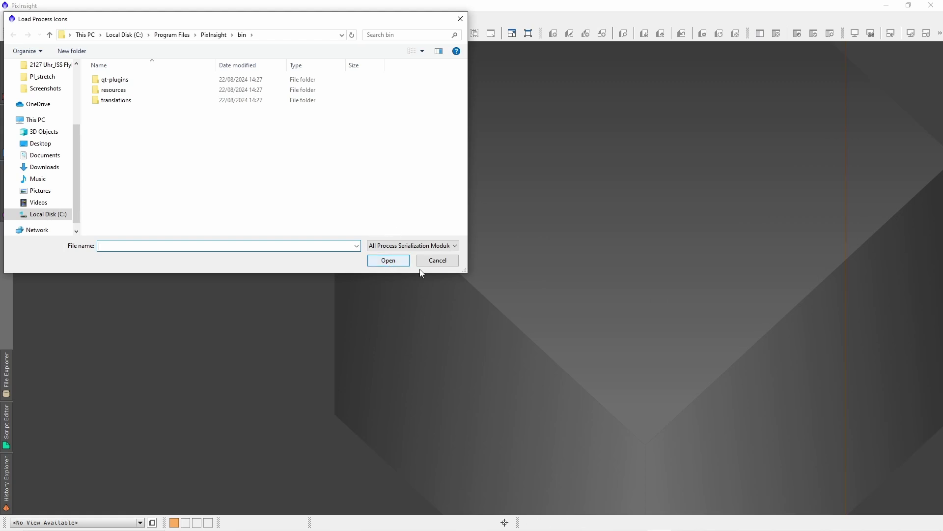
click(437, 260)
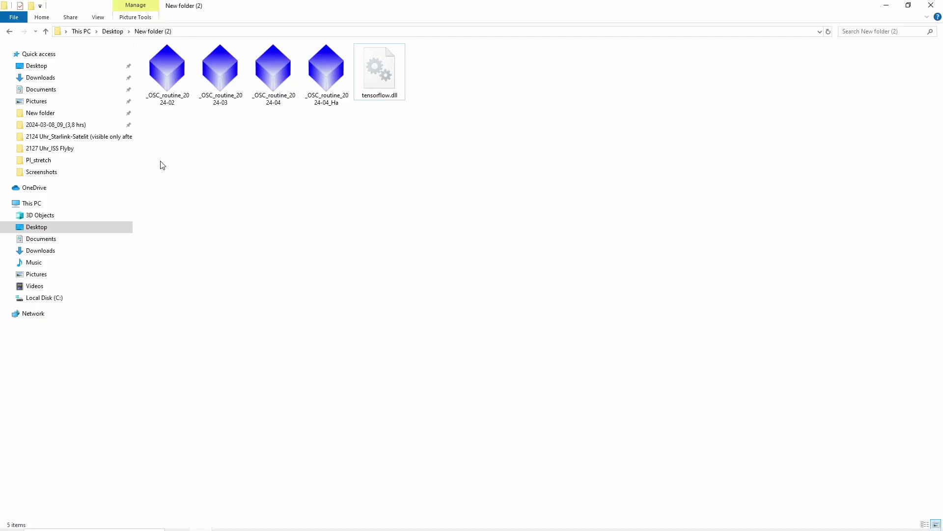
drag(160, 162, 329, 62)
Paste the four icon files into C:\Program Files\PixInsight\bin with administrator permission.
click(44, 297)
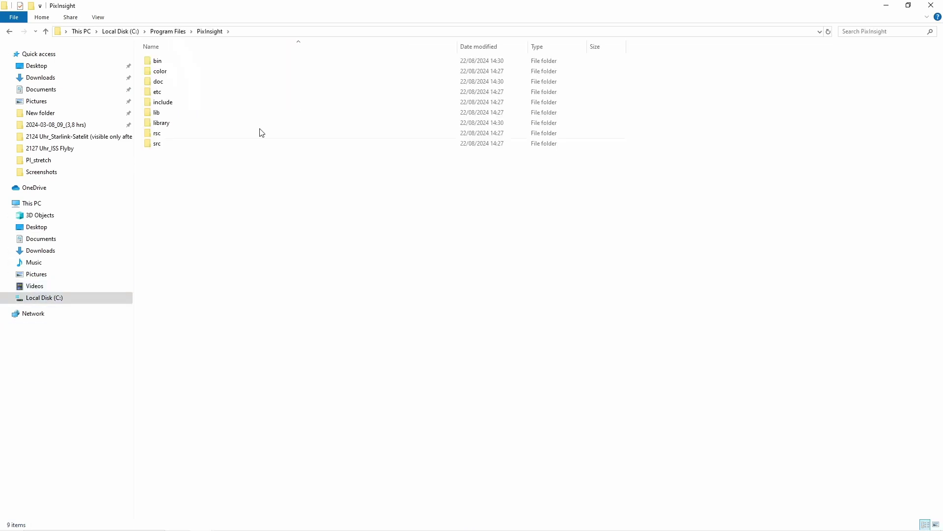
double_click(211, 63)
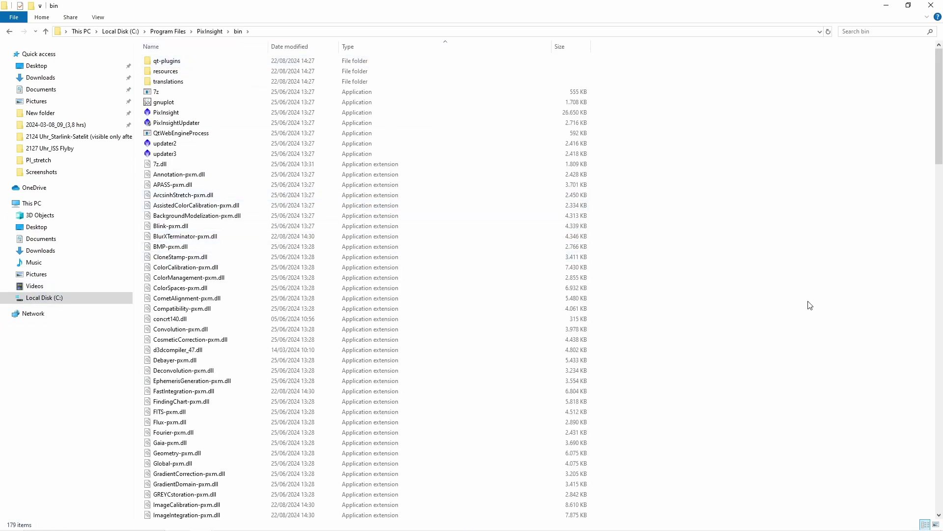
key(ctrl+v)
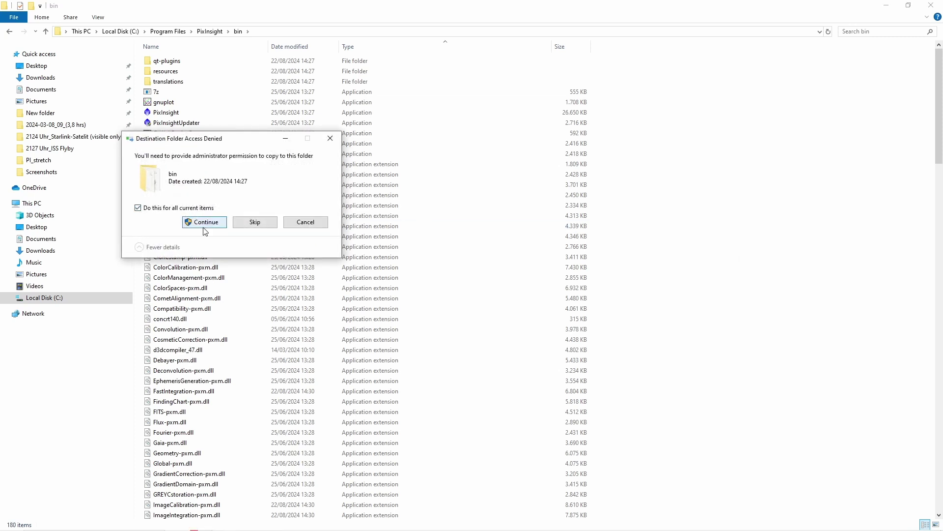
click(200, 221)
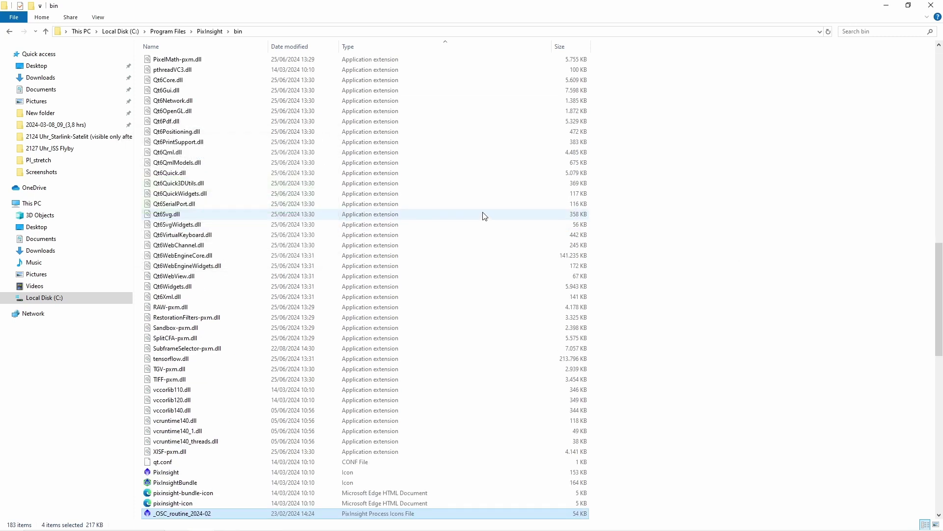
Reload _OSC_routine_2024-04_Ha, dismissing the two StarNet2 errors and the partial-load notice.
click(931, 5)
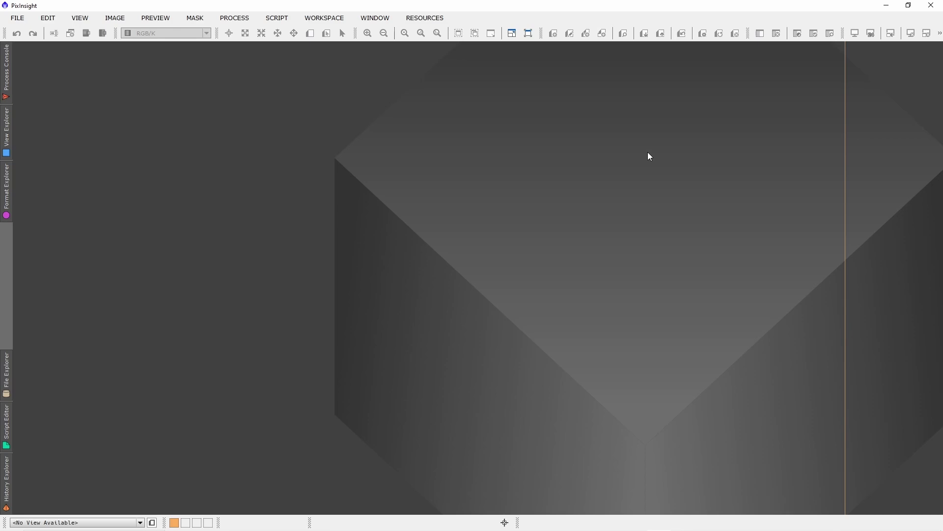
right_click(648, 153)
mouse_move(726, 229)
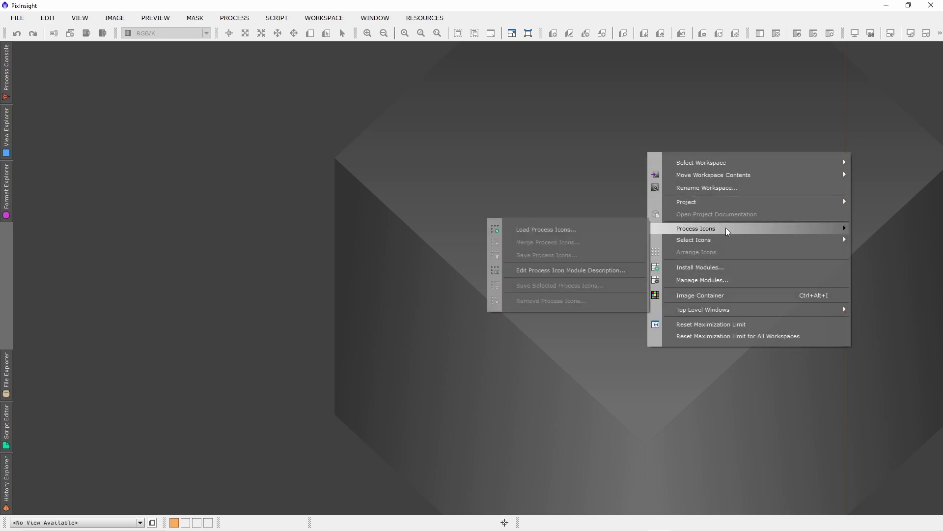
click(549, 228)
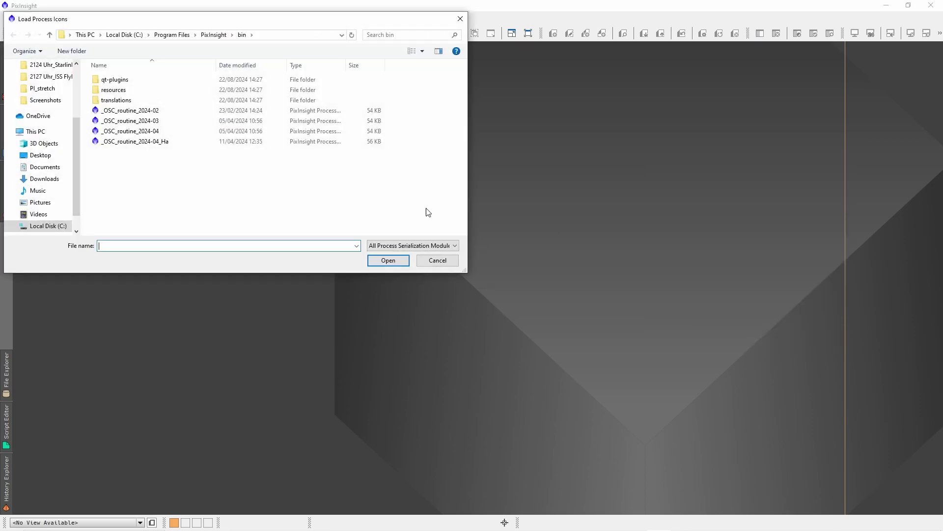
double_click(121, 143)
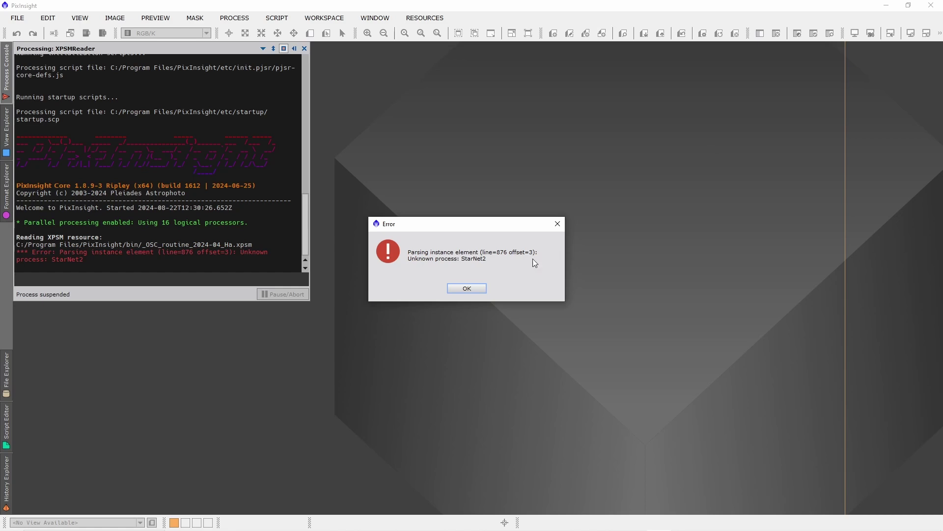
click(466, 289)
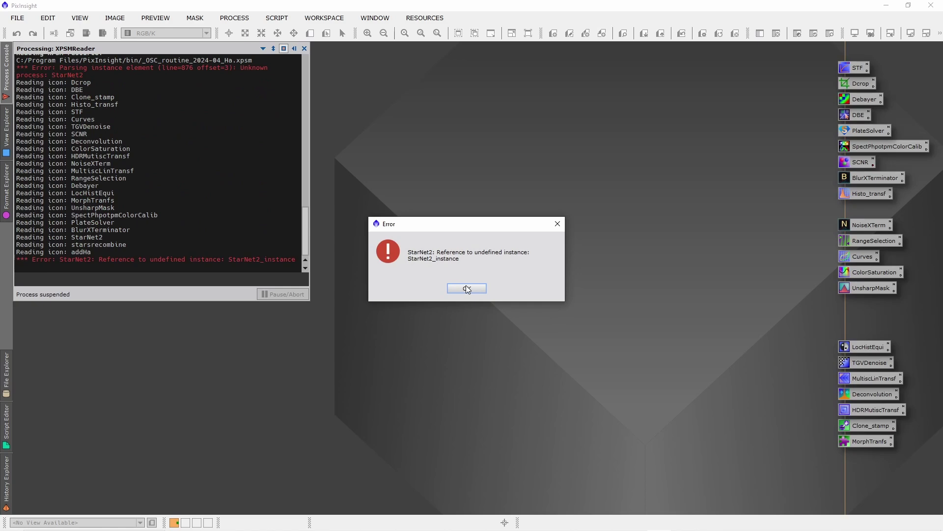
click(466, 289)
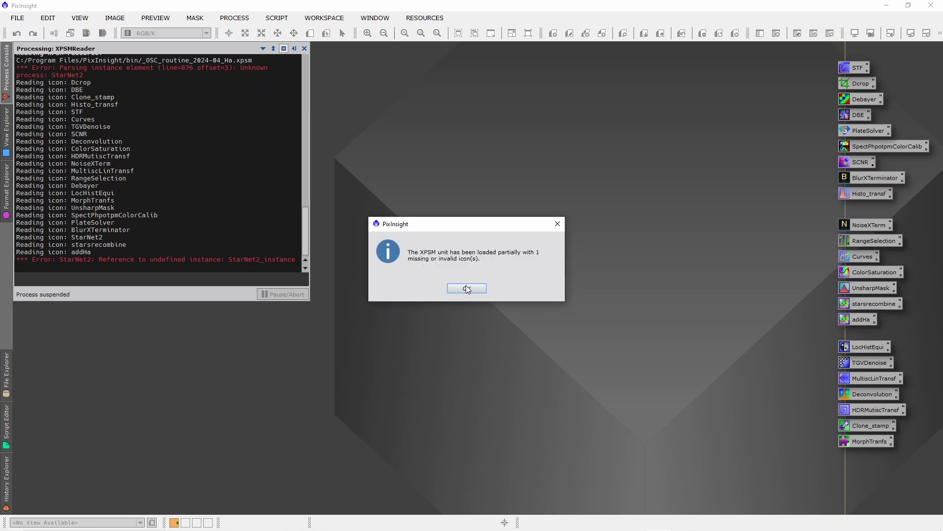
click(466, 287)
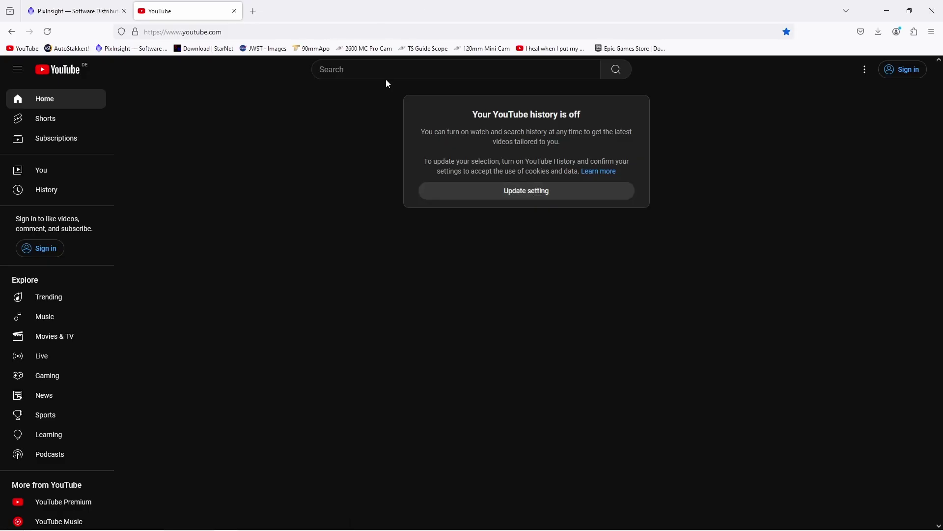
Search YouTube for 'install starnet v2' and open the first tutorial result.
click(386, 78)
text(i)
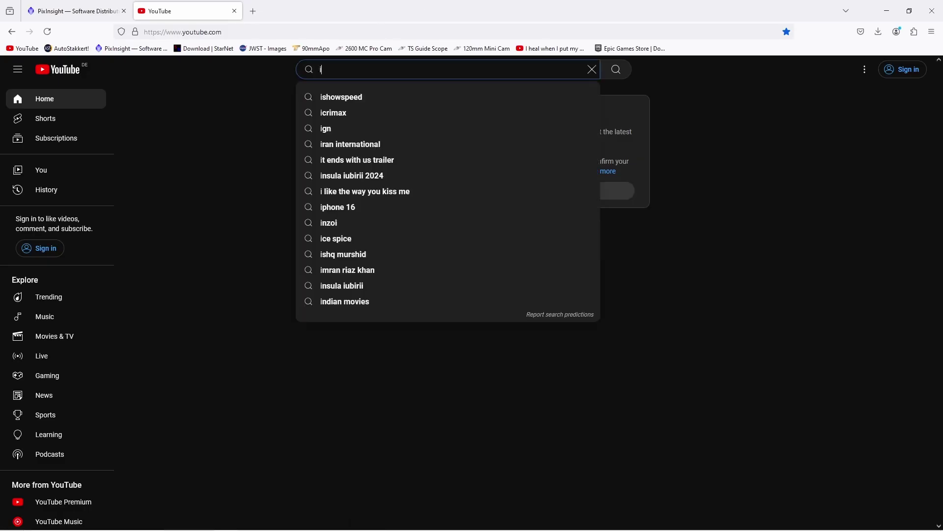
text(nstall sta)
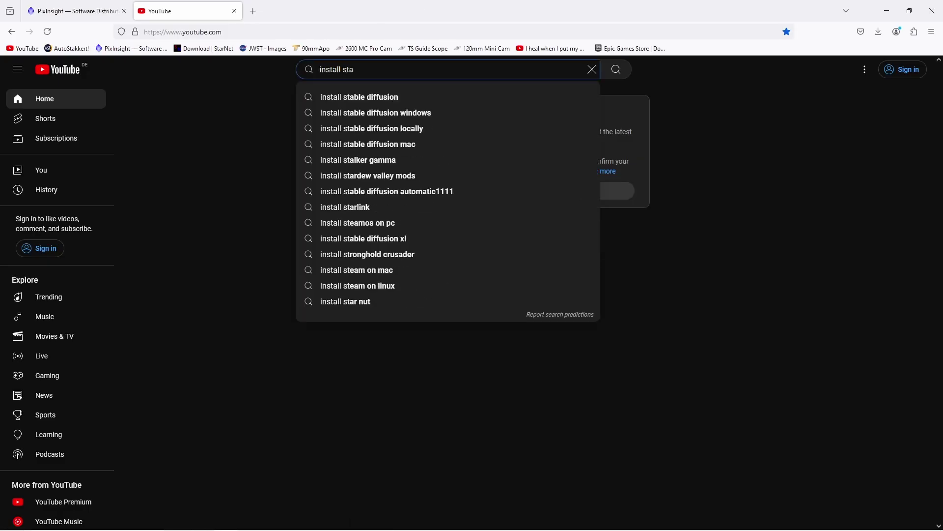
text(rnet v2)
key(Return)
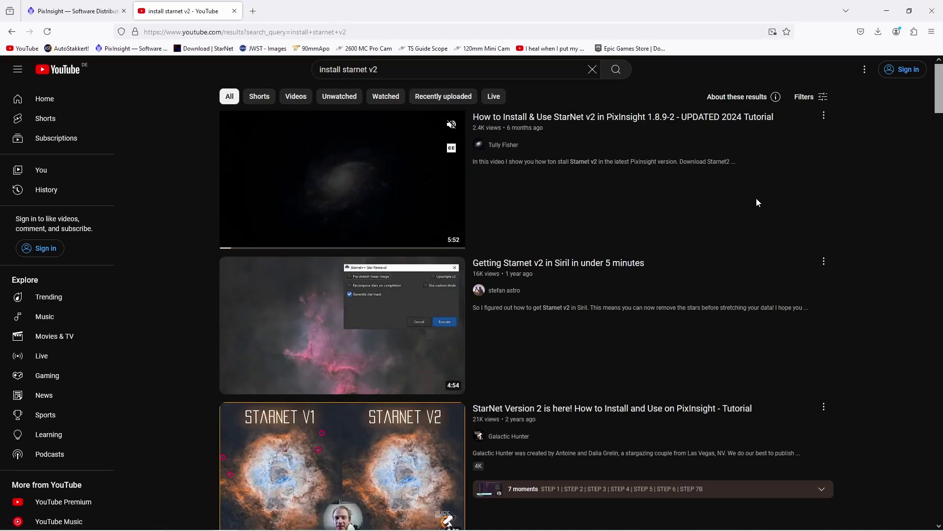
mouse_move(384, 197)
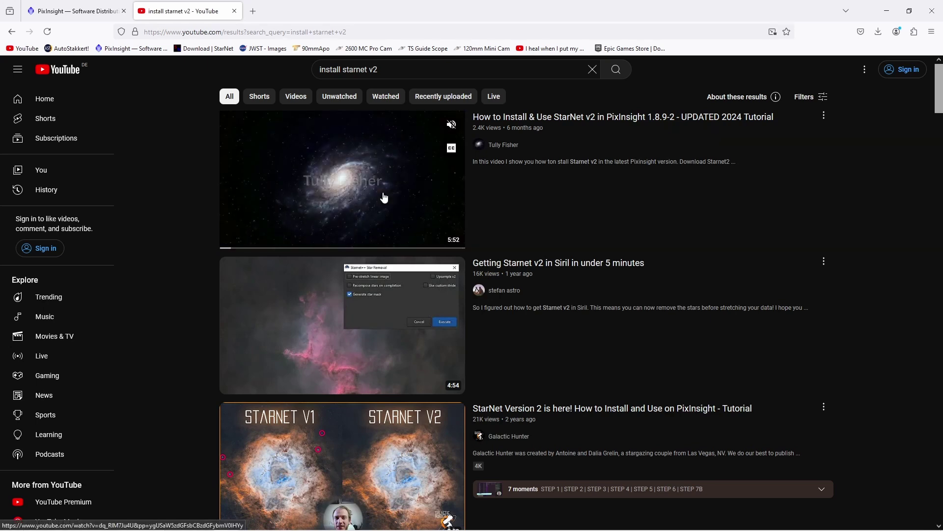
click(417, 191)
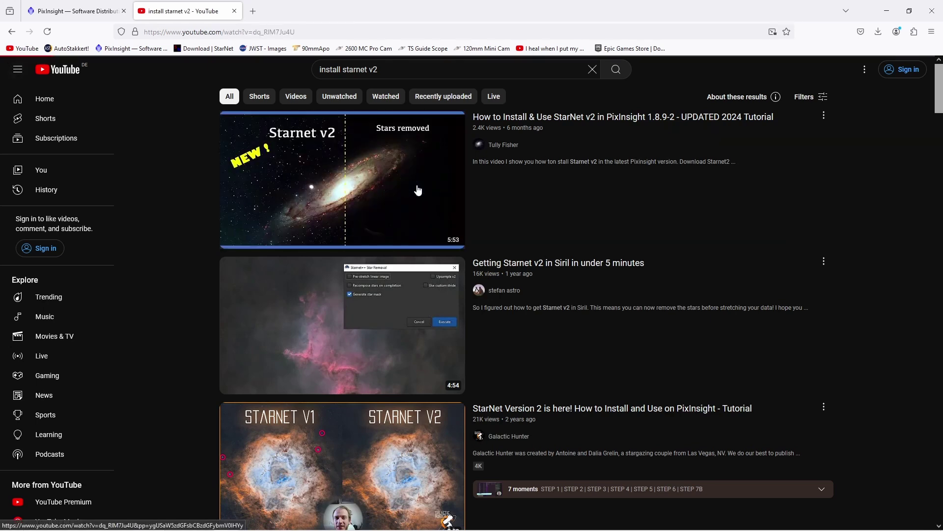
Pause the video and expand its description to reveal the starnetastro.com download link.
click(579, 193)
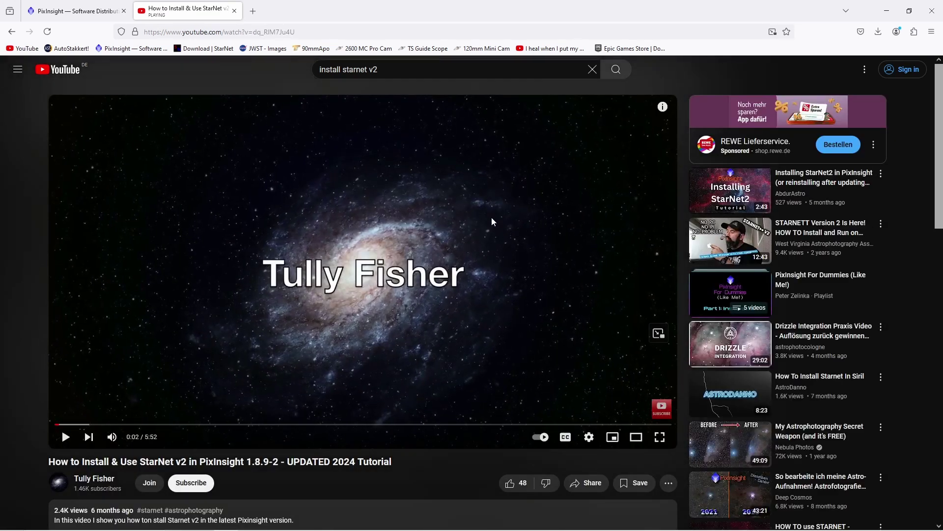
scroll(426, 278, down, 2)
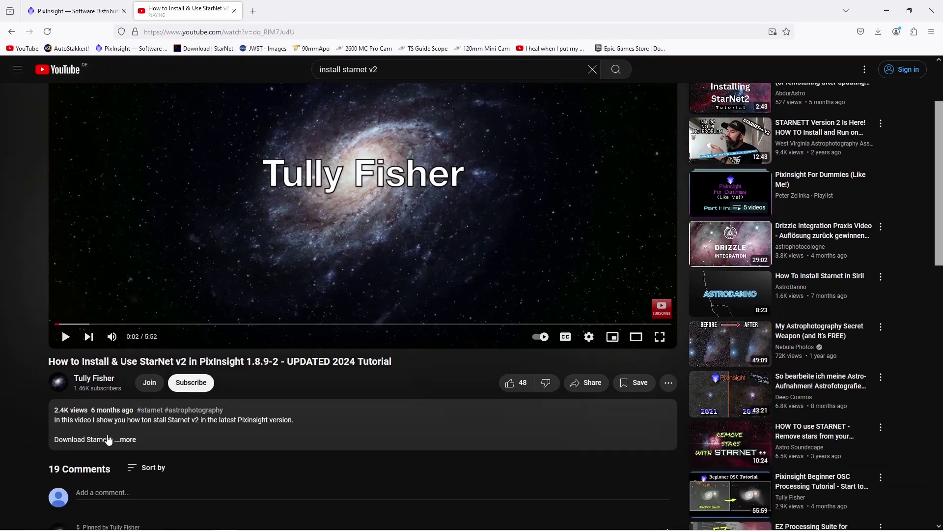
click(123, 439)
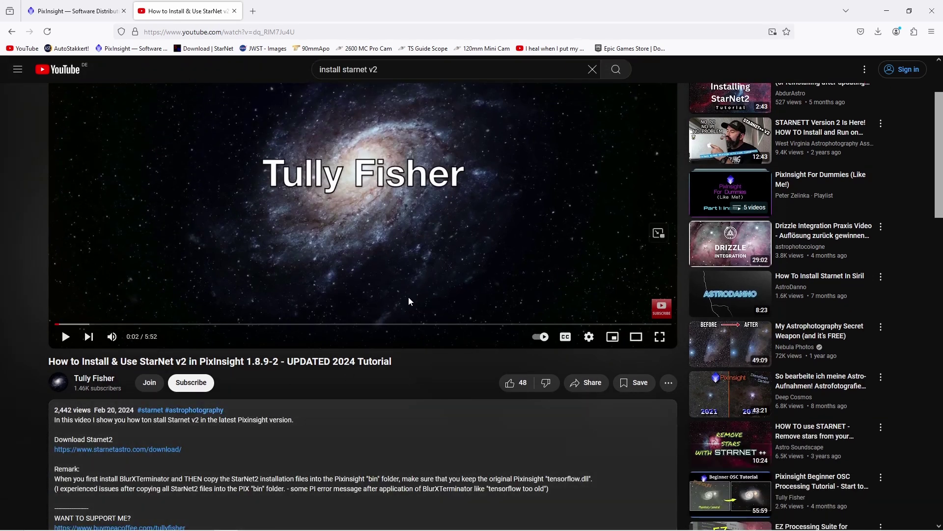
scroll(410, 297, down, 1)
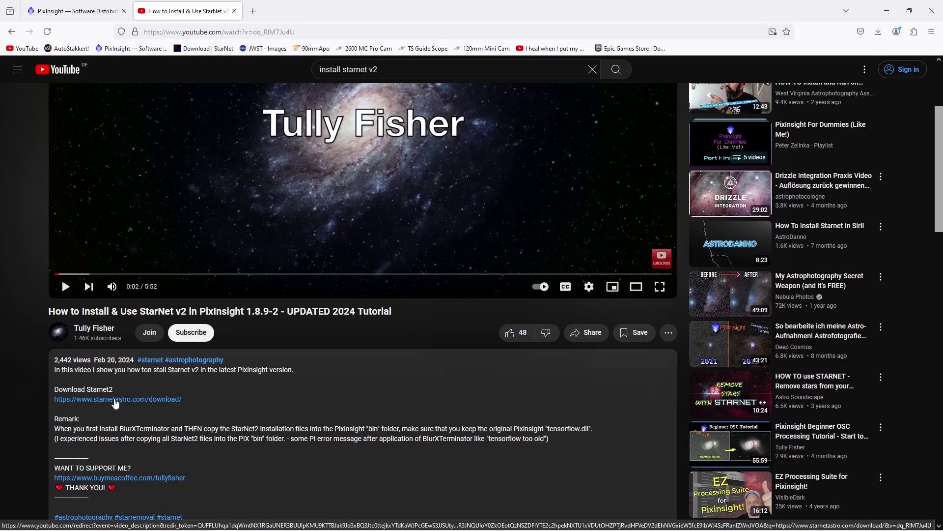
Open the starnetastro.com download page and find the Windows packages for PixInsight 1.8.9-2 and higher.
click(115, 400)
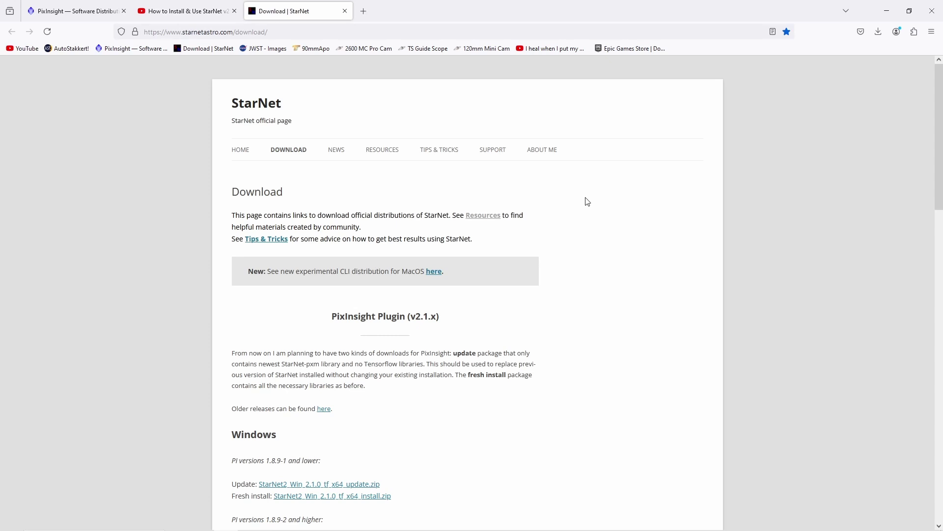
scroll(646, 210, down, 1)
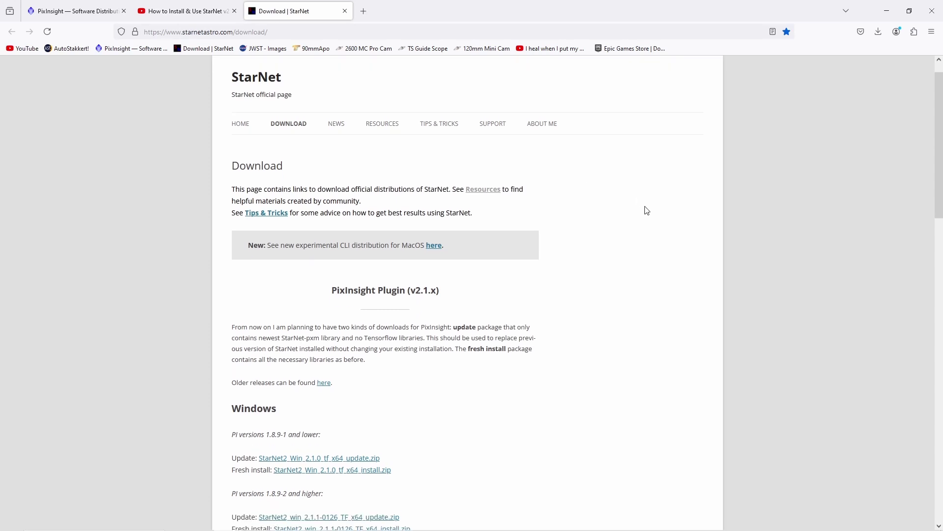
scroll(647, 212, down, 2)
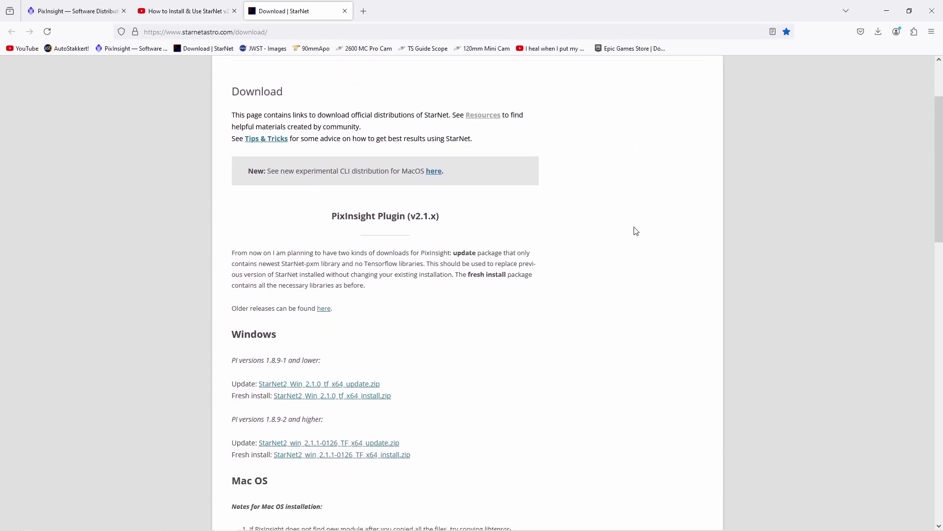
scroll(636, 231, down, 4)
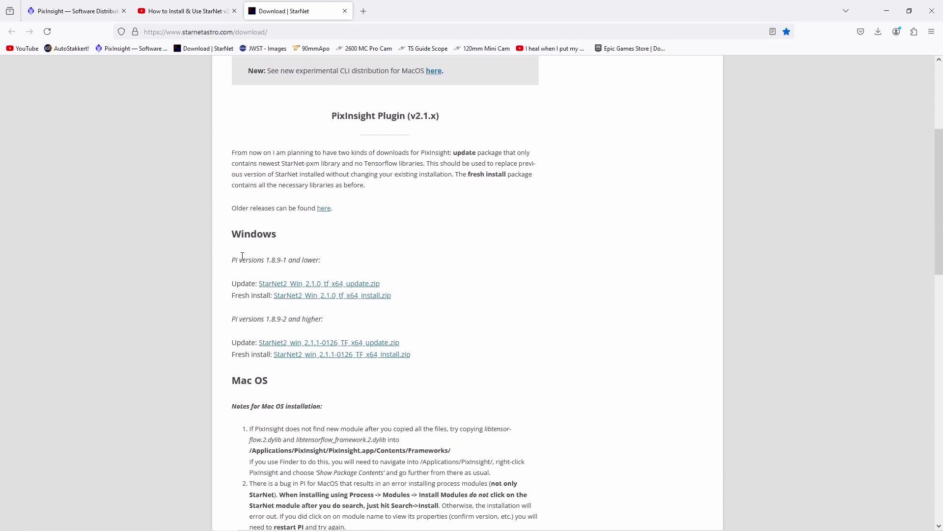
drag(242, 256, 325, 261)
drag(242, 319, 346, 325)
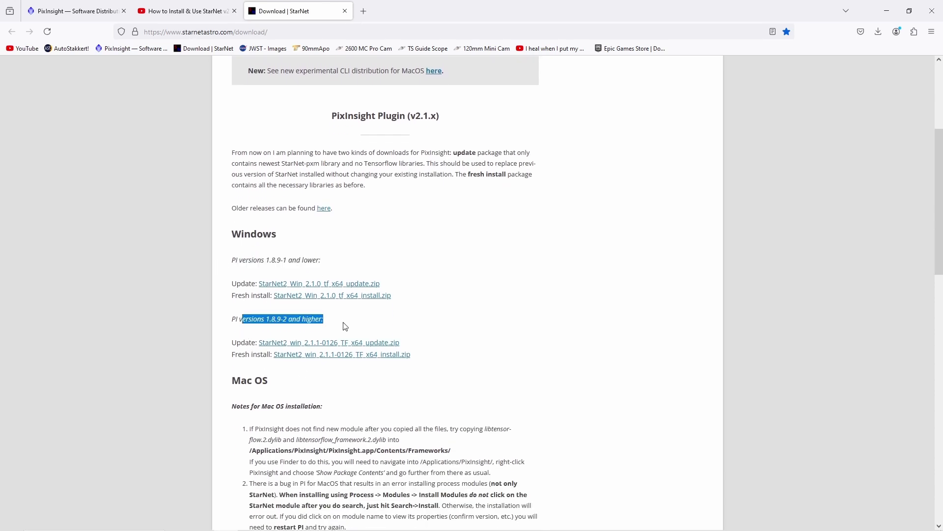
click(502, 301)
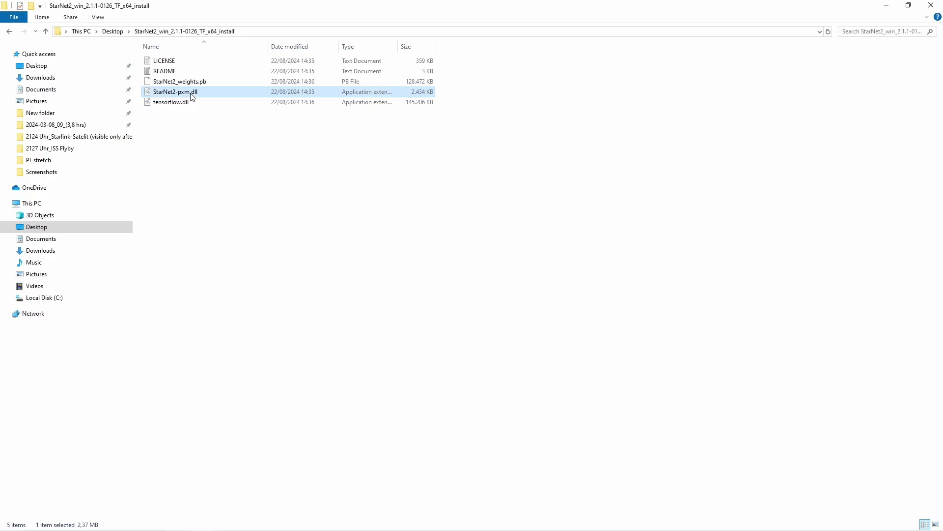
Paste the StarNet2 files into C:\Program Files\PixInsight\bin, granting administrator permission for all items.
shift+click(191, 61)
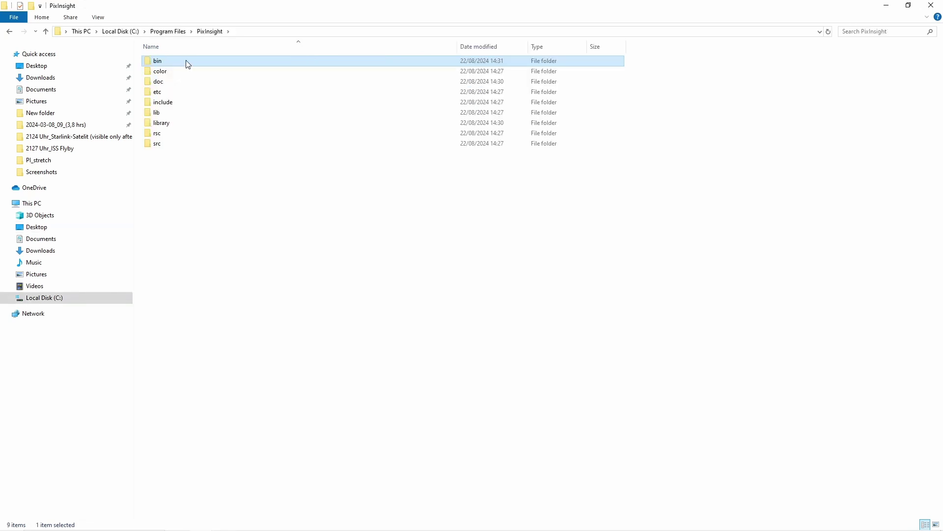
double_click(189, 64)
key(ctrl+v)
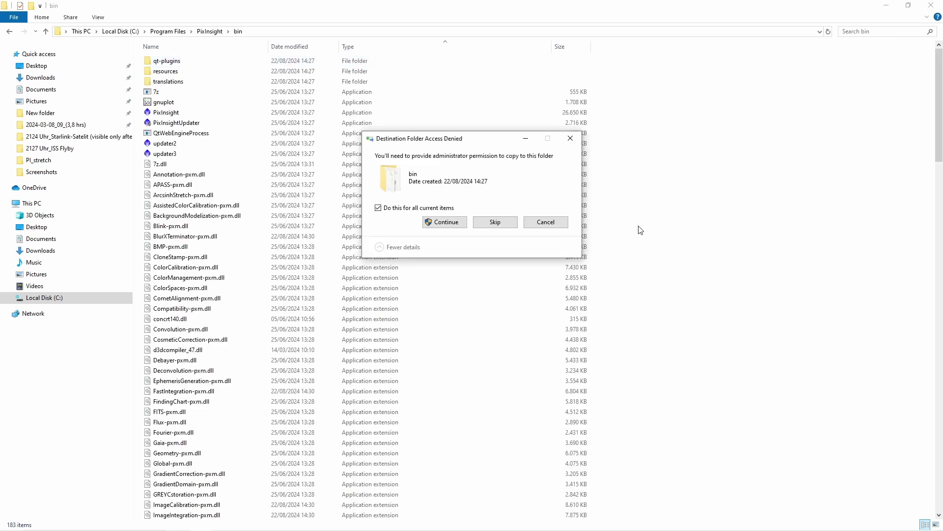
click(428, 220)
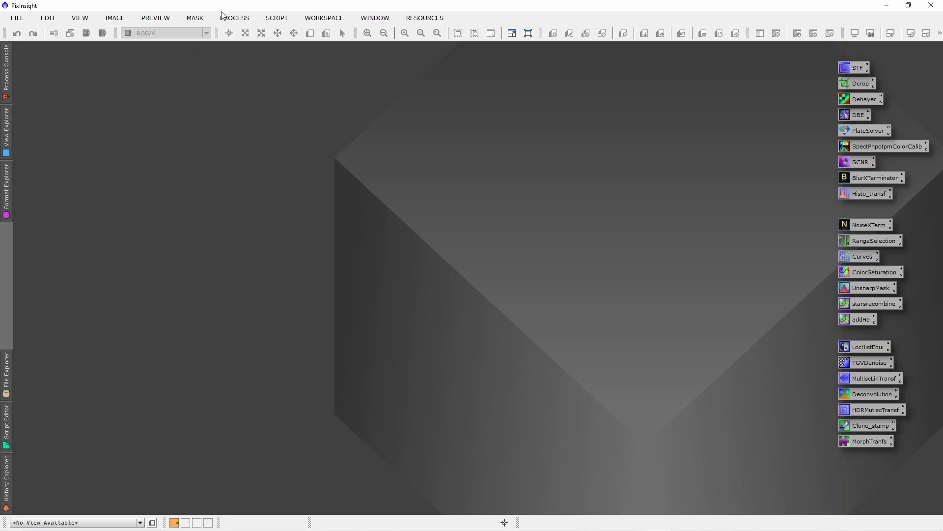
Search for new modules with Install Modules and install StarNet2-pxm.dll.
click(231, 18)
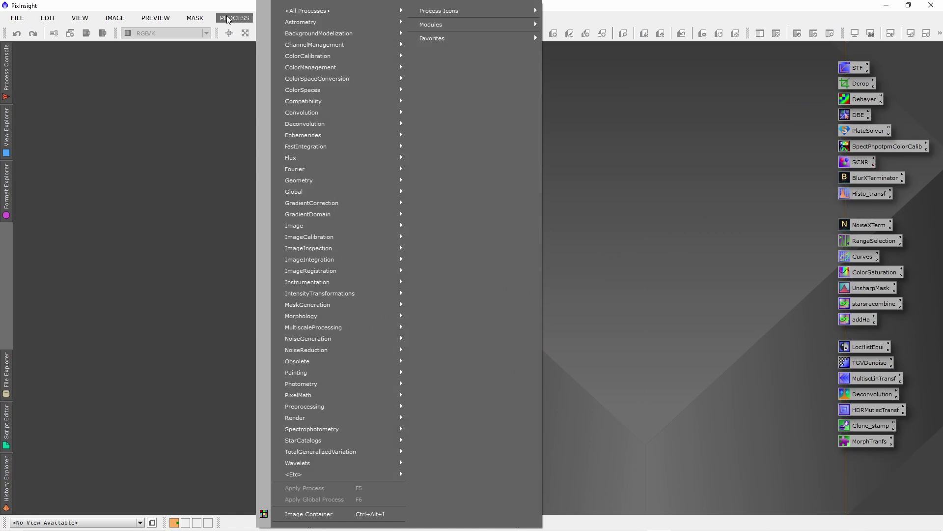
mouse_move(488, 27)
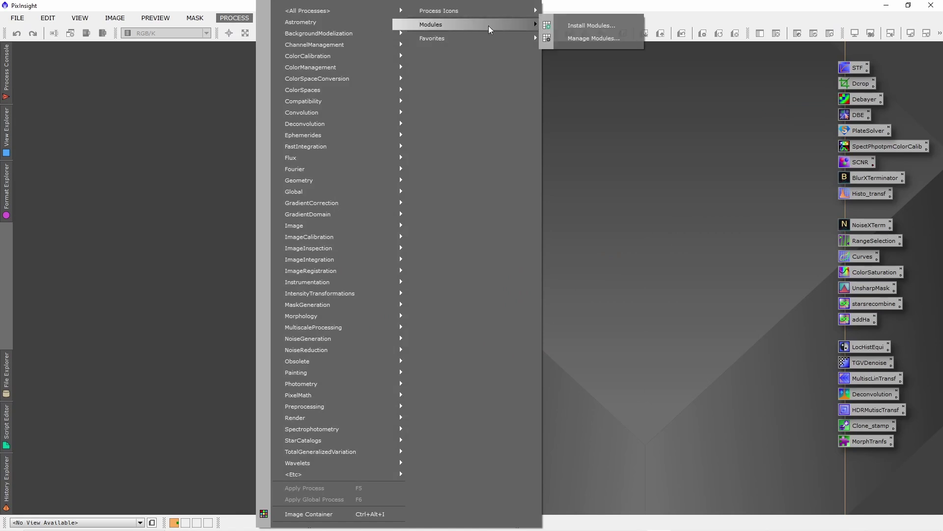
click(589, 26)
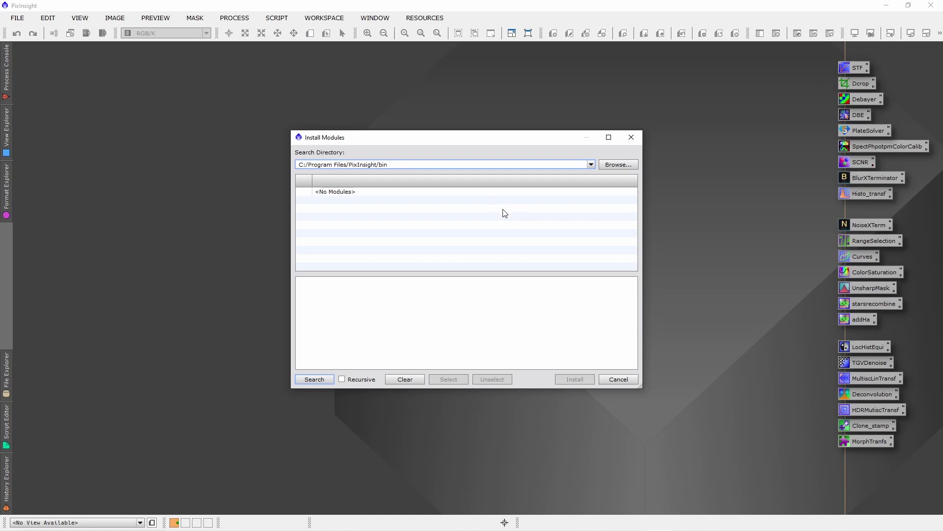
click(313, 379)
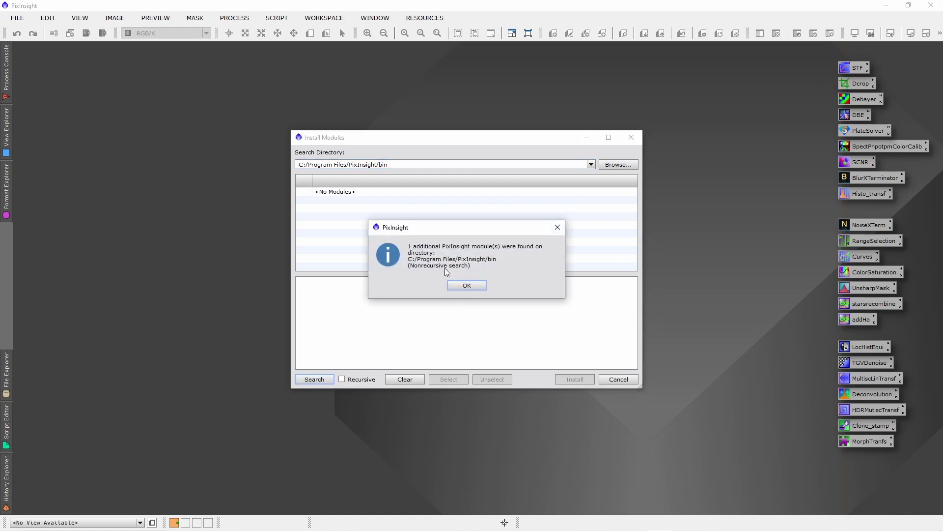
click(481, 285)
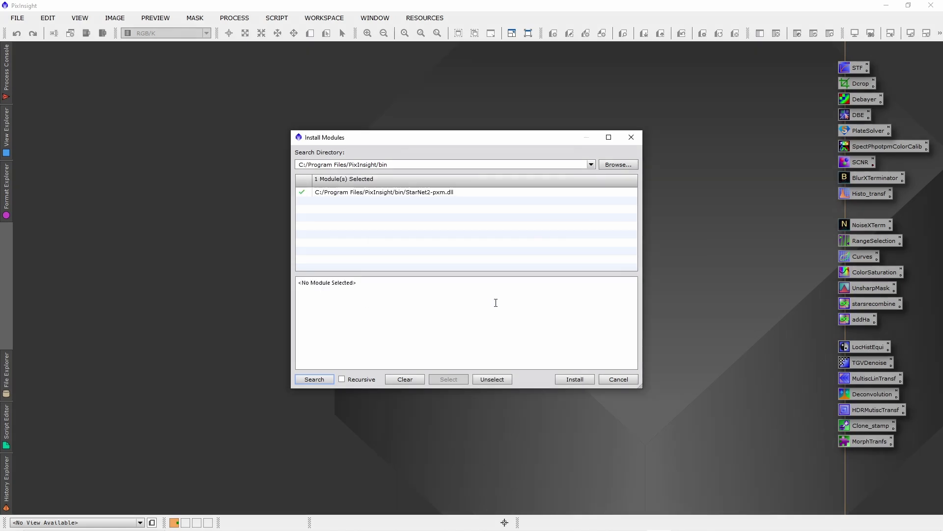
click(427, 196)
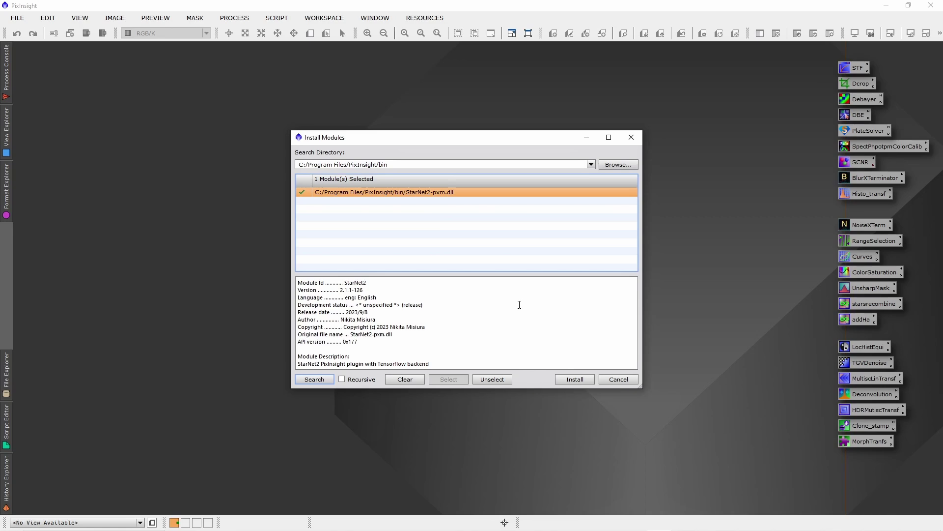
click(574, 379)
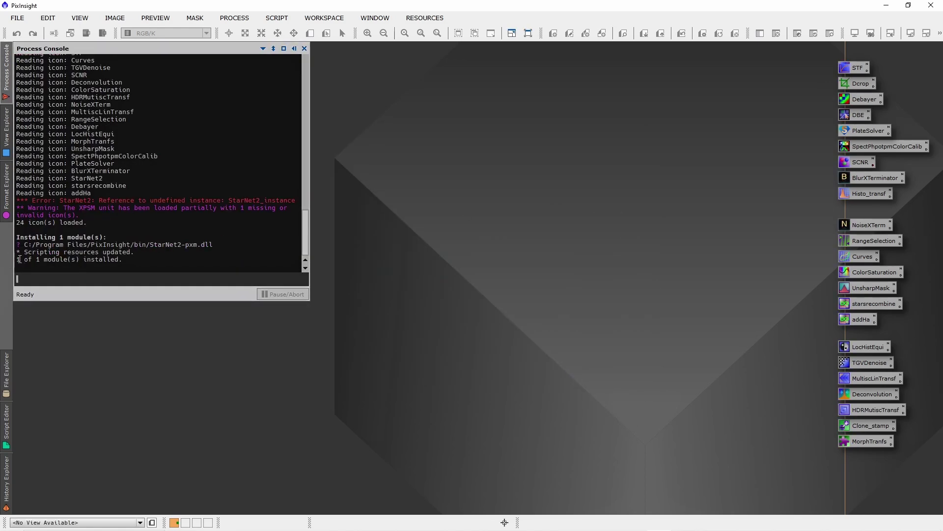
Check the '1 of 1 module(s) installed' confirmation line in the Process Console.
drag(16, 259, 143, 259)
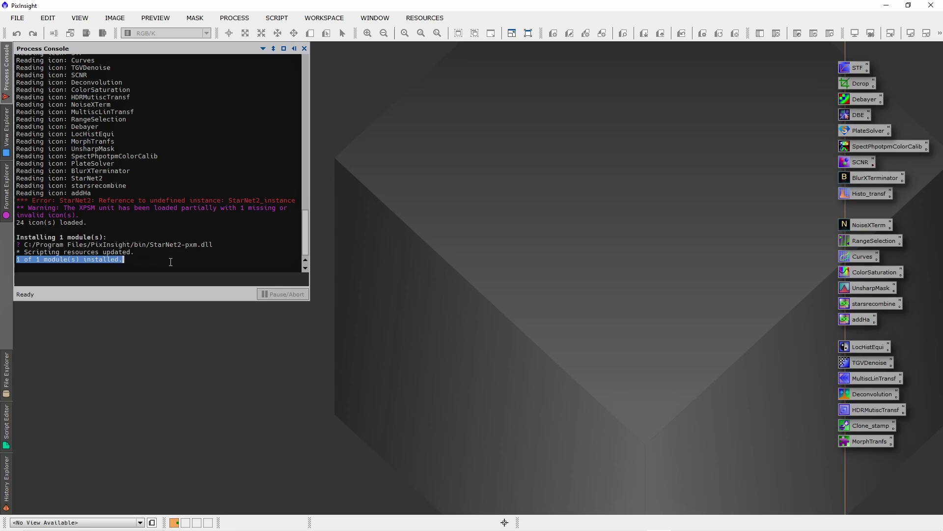
click(239, 264)
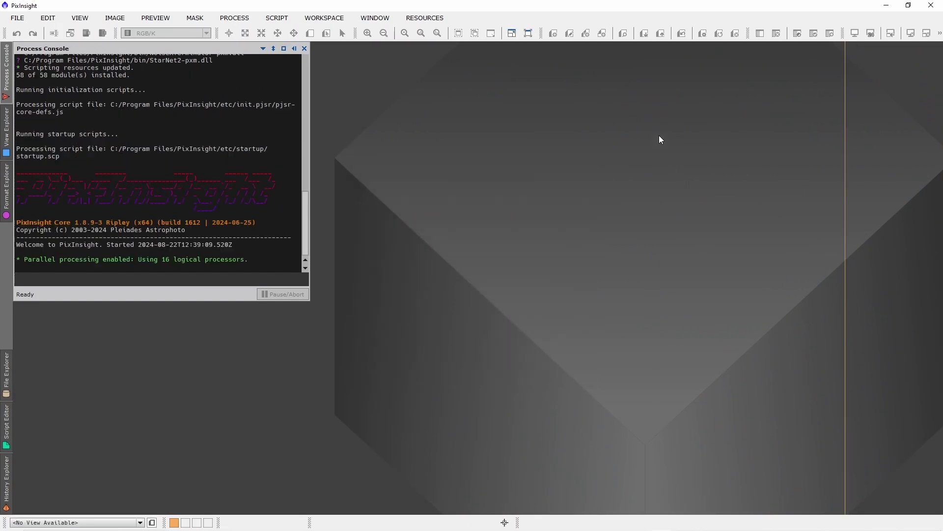
Load the _OSC_routine_2024-04_Ha process icon set onto the workspace.
right_click(668, 124)
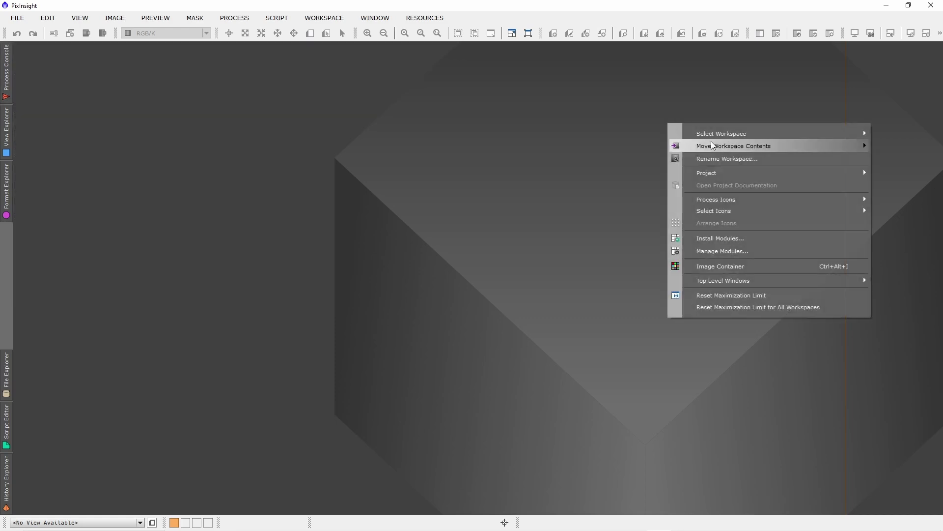
mouse_move(808, 202)
click(629, 201)
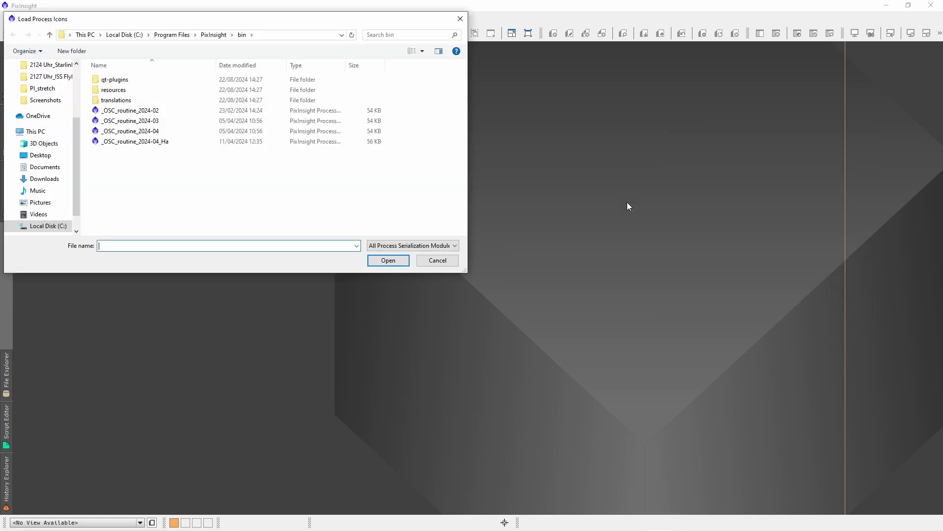
double_click(139, 142)
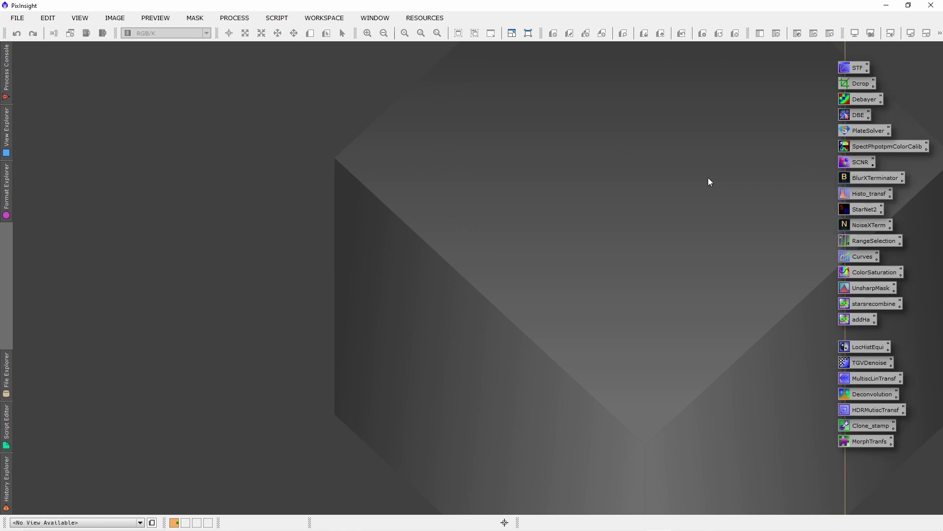
Confirm StarNet2 opens from its workspace icon and from Process > <All Processes>.
double_click(864, 208)
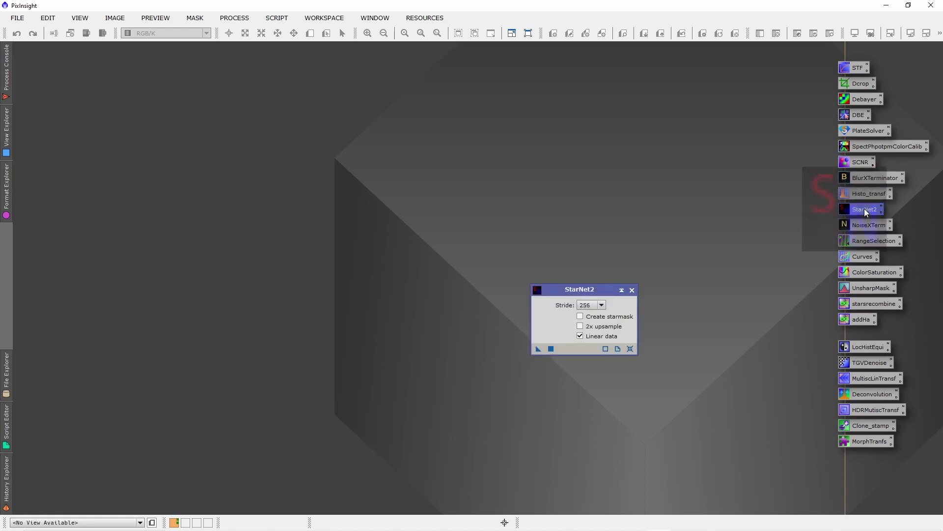
click(633, 290)
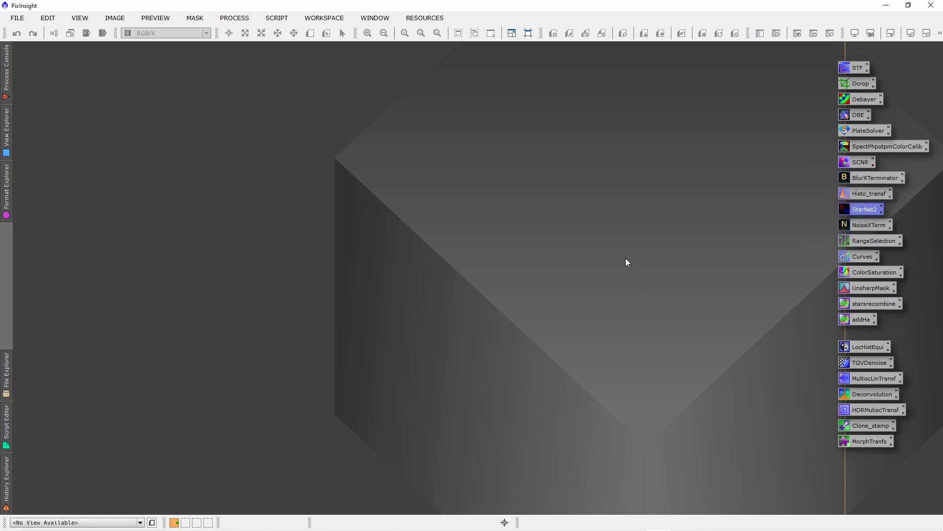
click(240, 19)
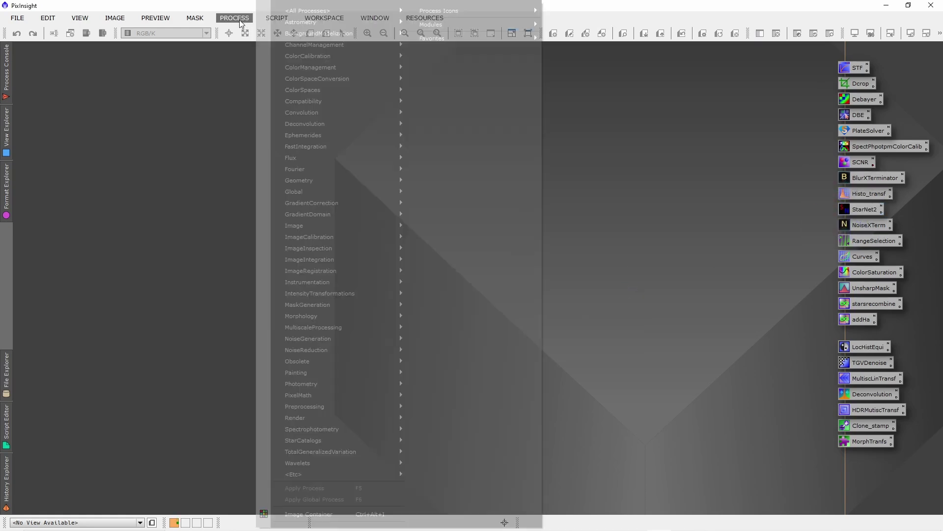
mouse_move(343, 10)
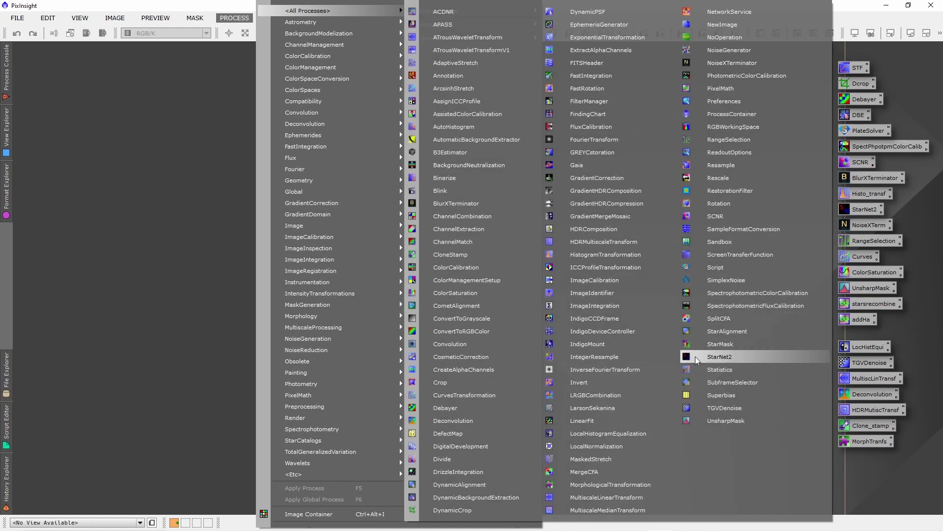
click(747, 356)
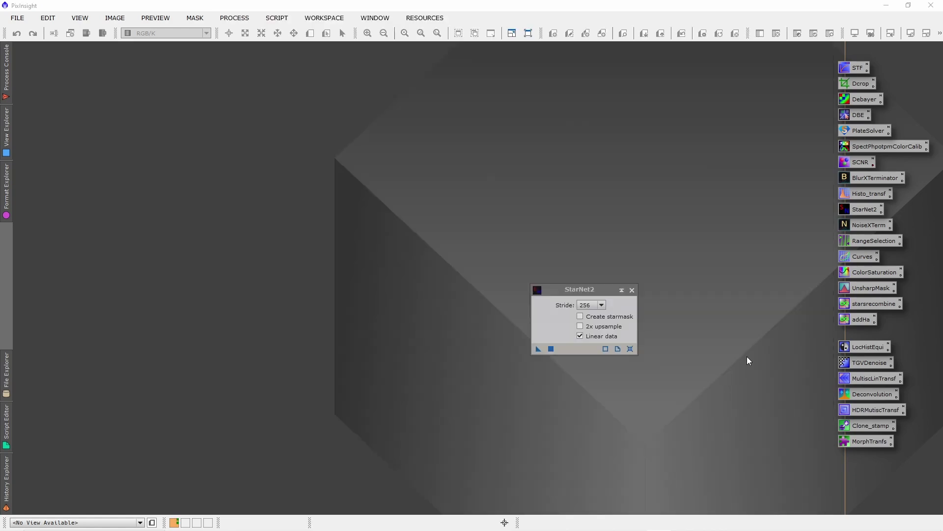
Move the StarNet2 window aside and apply BlurXTerminator to the M106 image.
drag(597, 288, 699, 137)
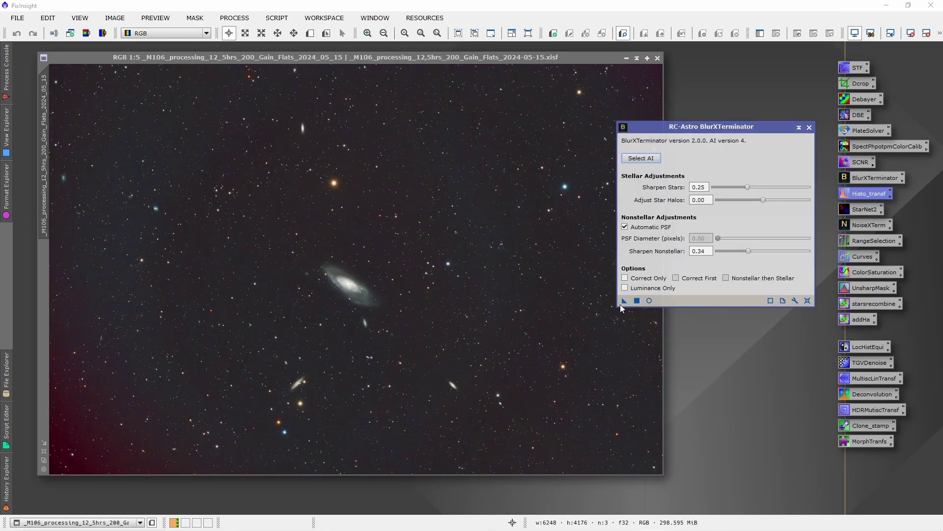
drag(623, 301, 448, 263)
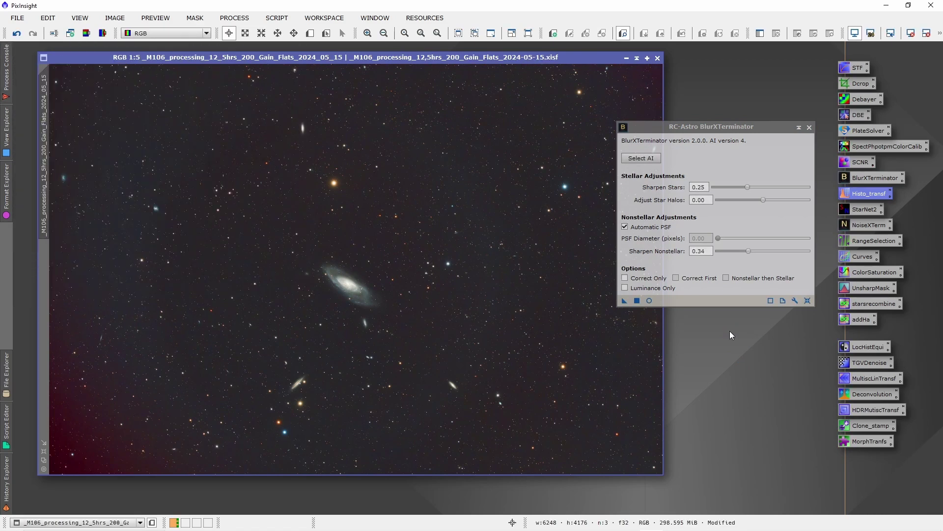
scroll(326, 301, up, 5)
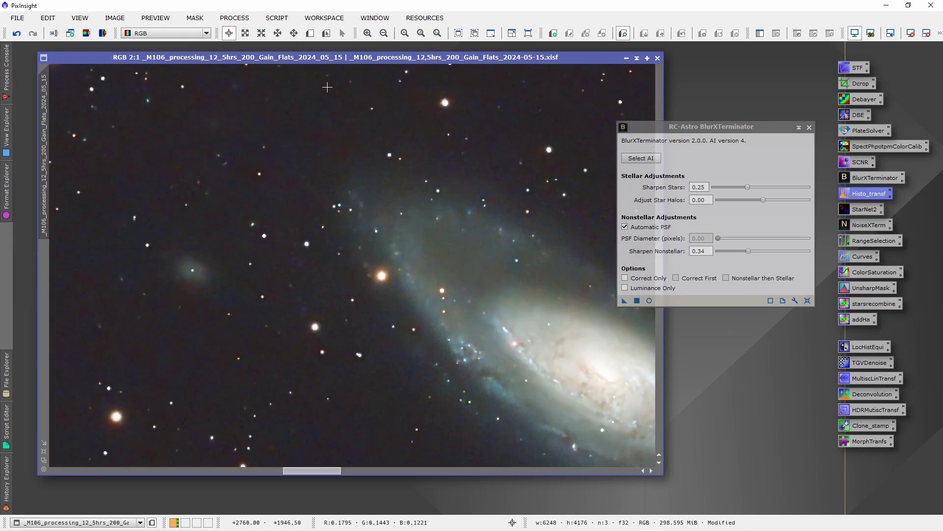
click(17, 33)
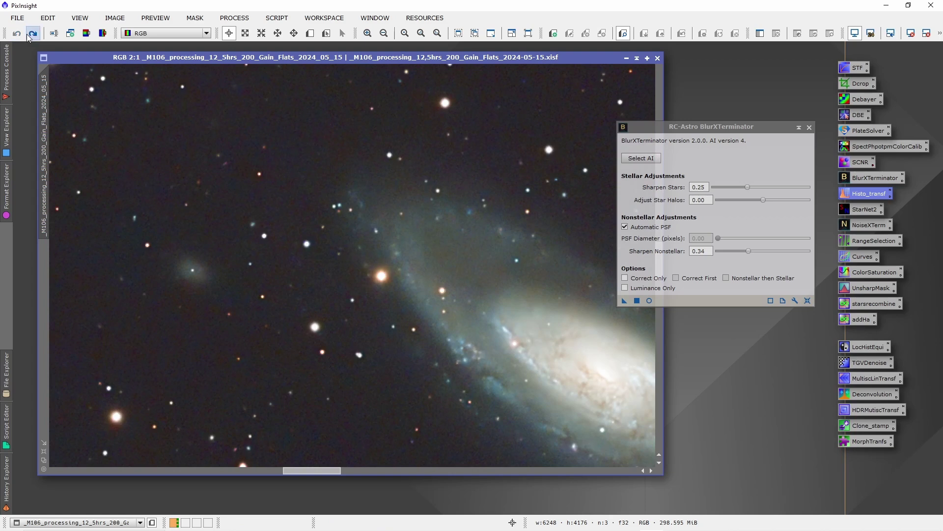
click(31, 35)
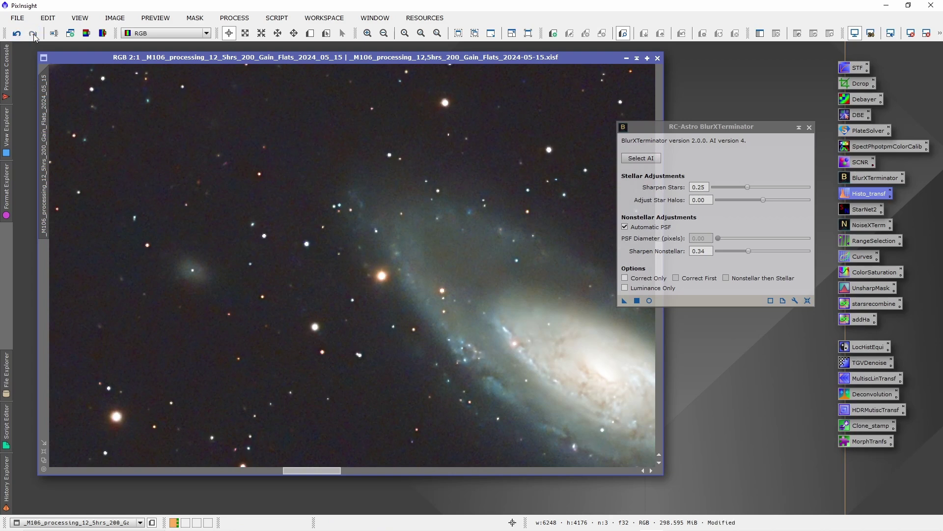
click(16, 33)
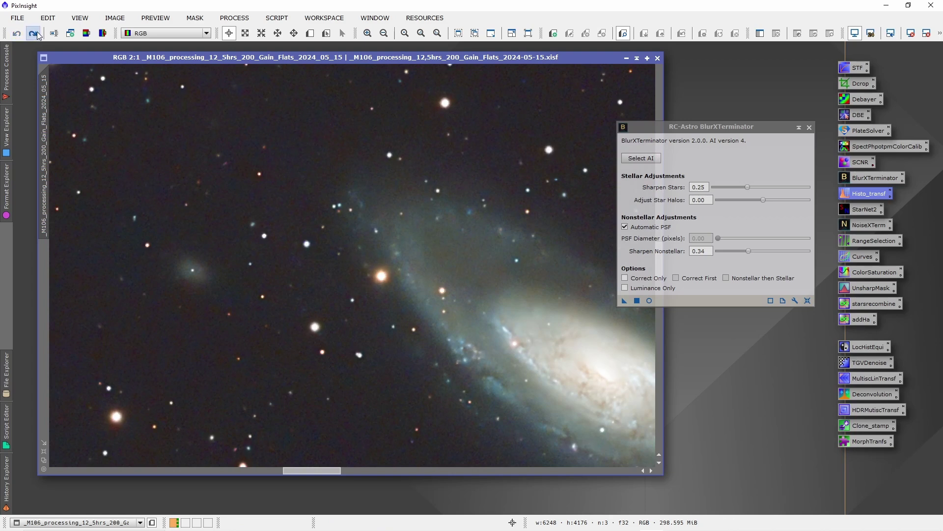
click(38, 34)
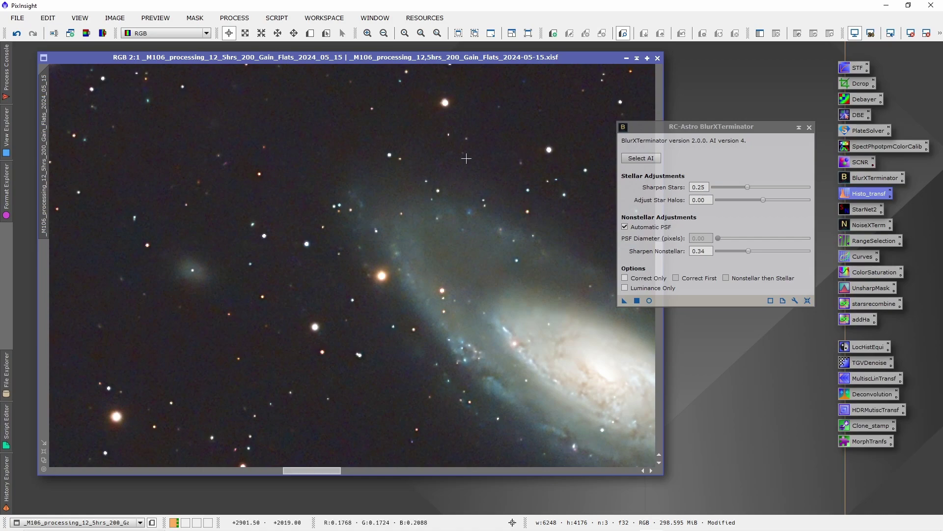